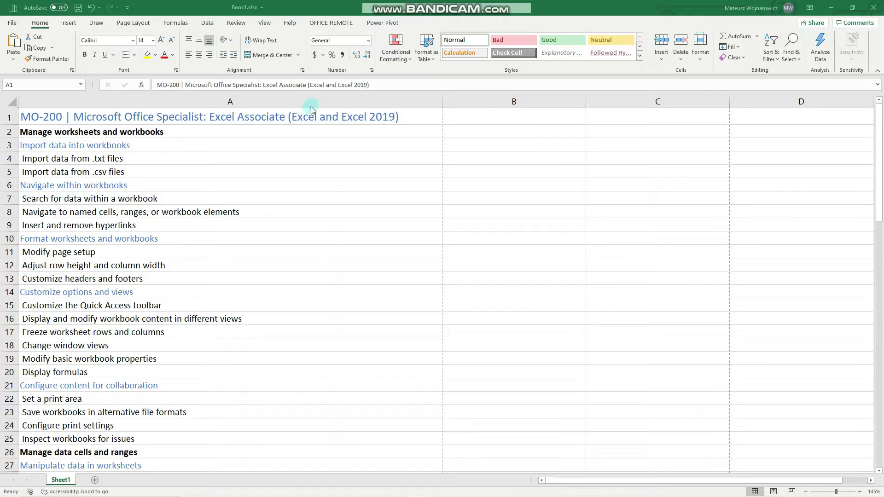
# Browse the objectives list, selecting the collaboration objectives in A21:A25 and then cell A22
pyautogui.click(34, 112)
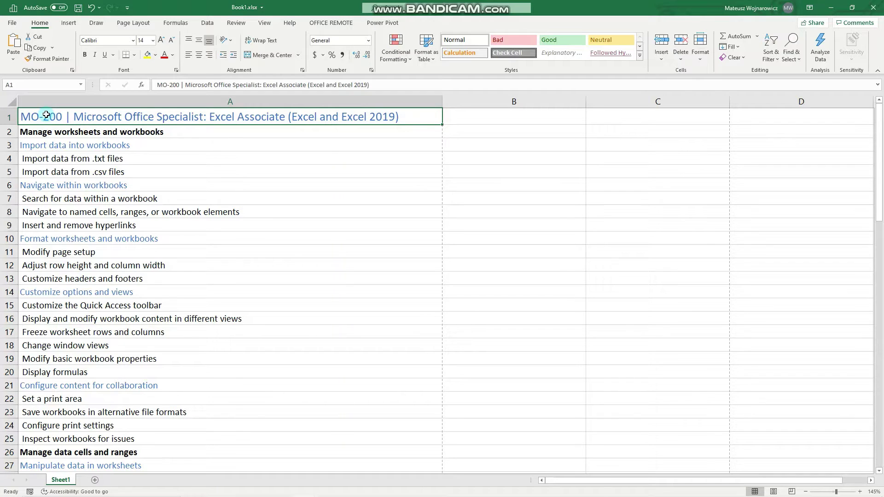
pyautogui.scroll(-1, 113, 289)
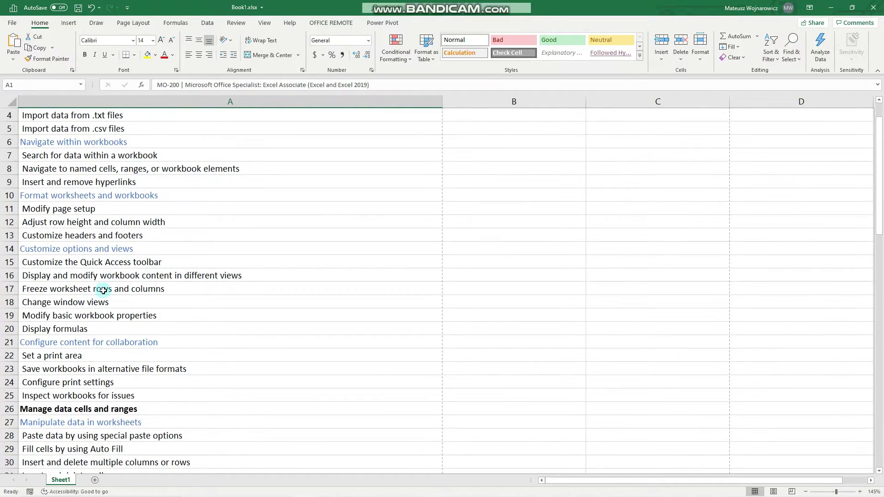
pyautogui.moveTo(74, 341); pyautogui.dragTo(76, 397)
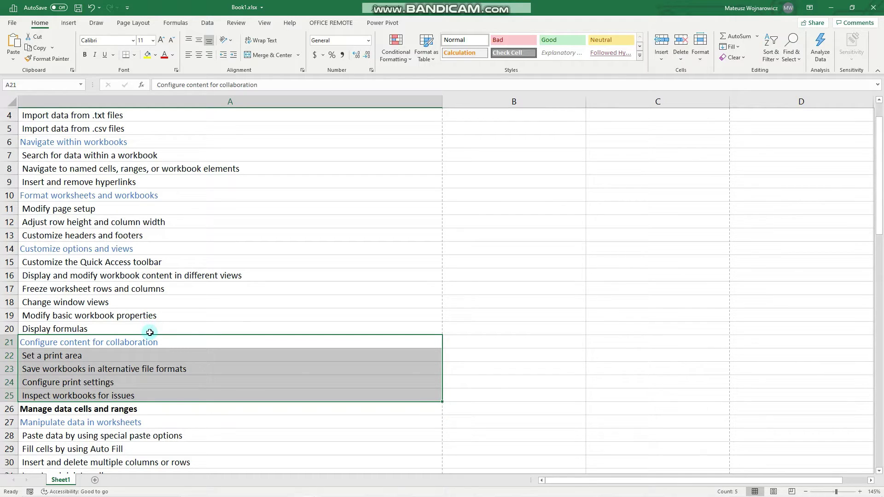
pyautogui.click(122, 350)
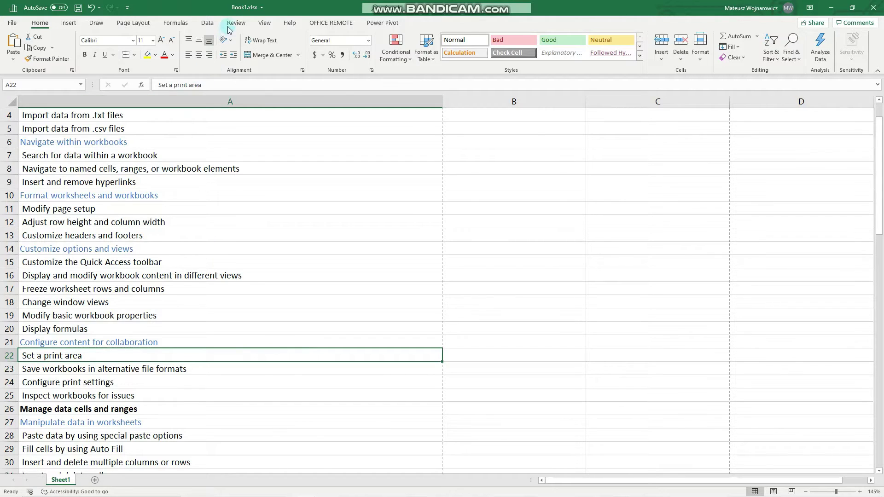
# Set A6:A20 as the sheet's print area from the Page Layout tab
pyautogui.click(145, 25)
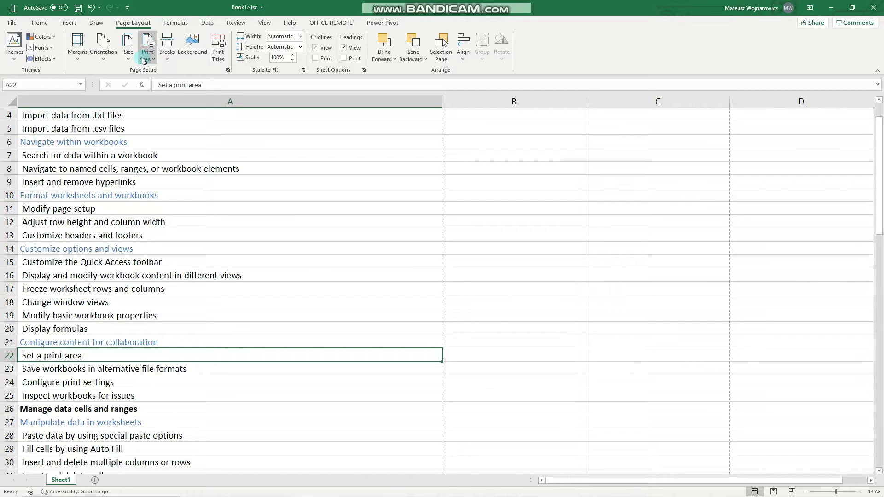
pyautogui.moveTo(81, 143); pyautogui.dragTo(101, 329)
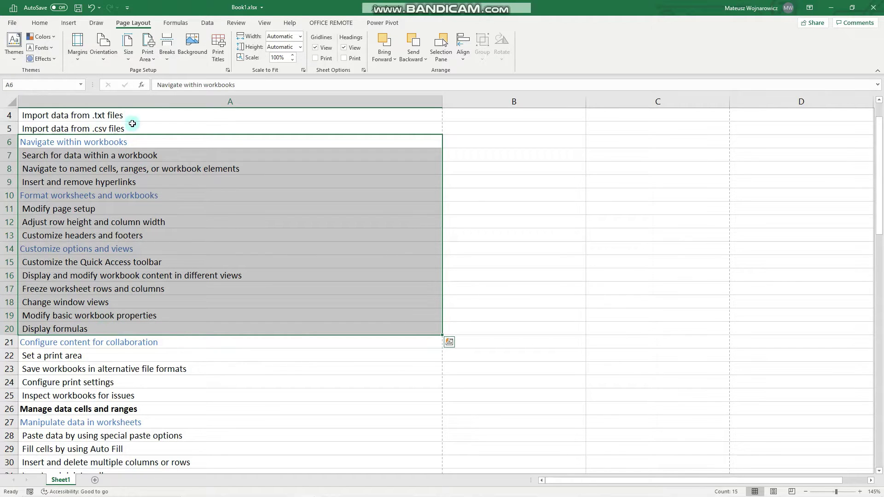
pyautogui.click(149, 58)
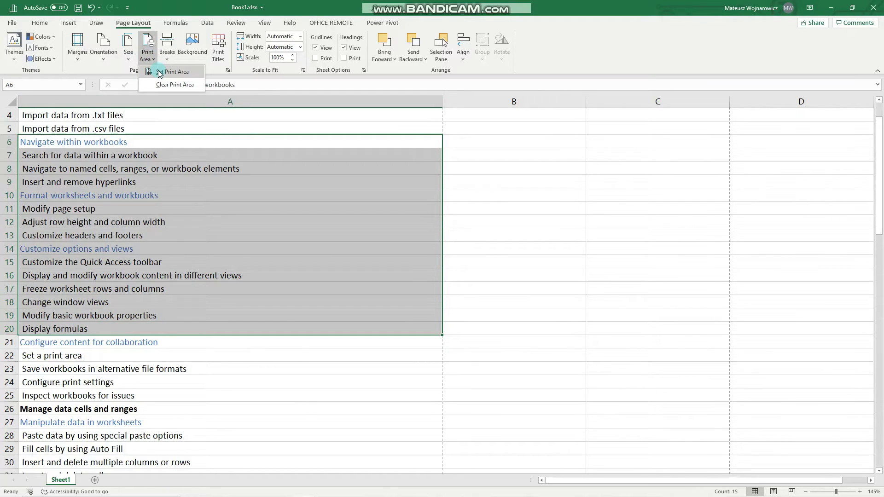
pyautogui.click(159, 73)
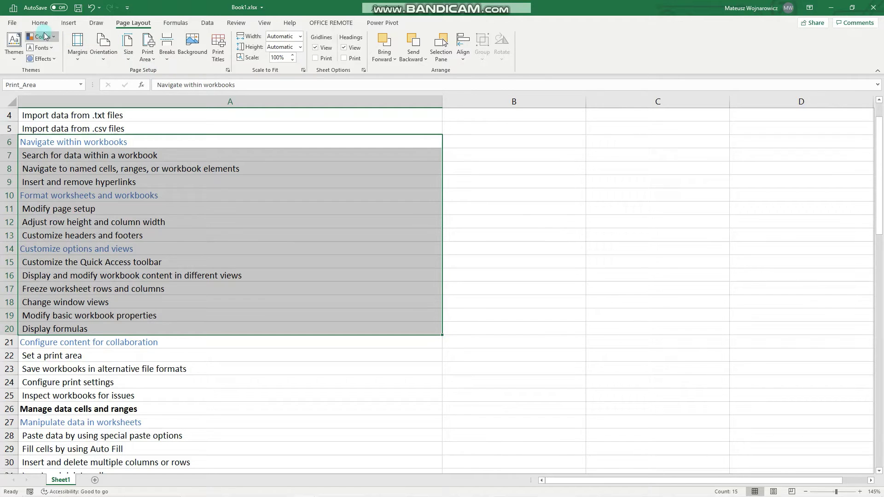
# Preview the printout with Ignore Print Area unticked, showing only rows 6–20 on one page
pyautogui.click(12, 22)
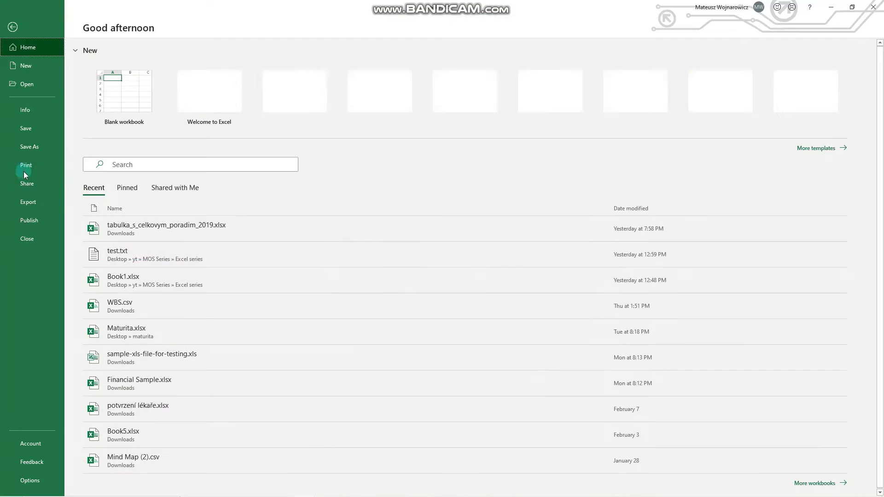
pyautogui.click(27, 168)
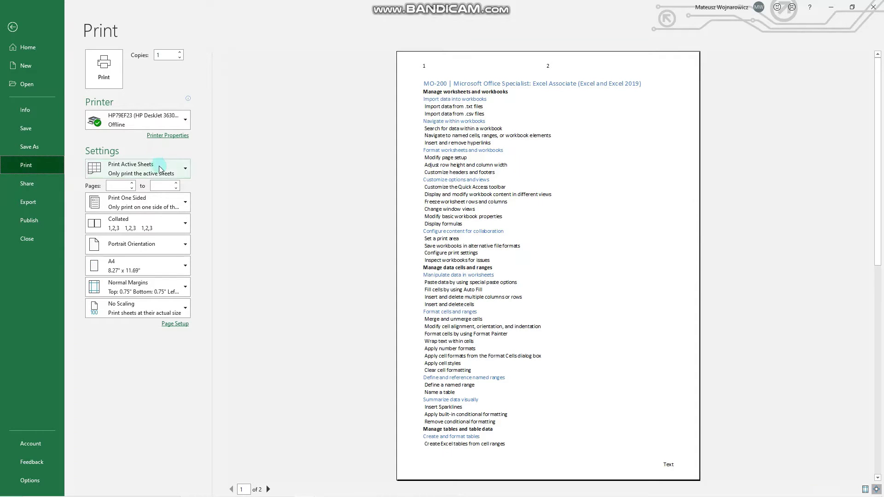
pyautogui.click(157, 178)
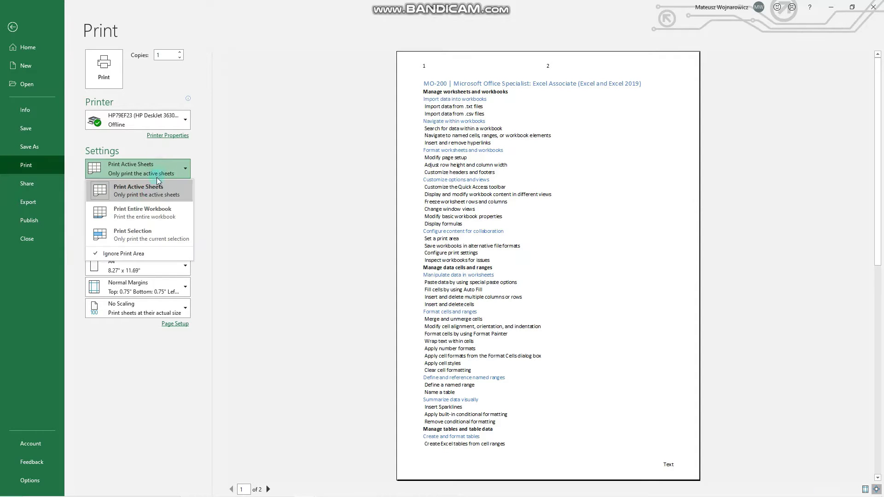
pyautogui.click(138, 253)
pyautogui.click(152, 174)
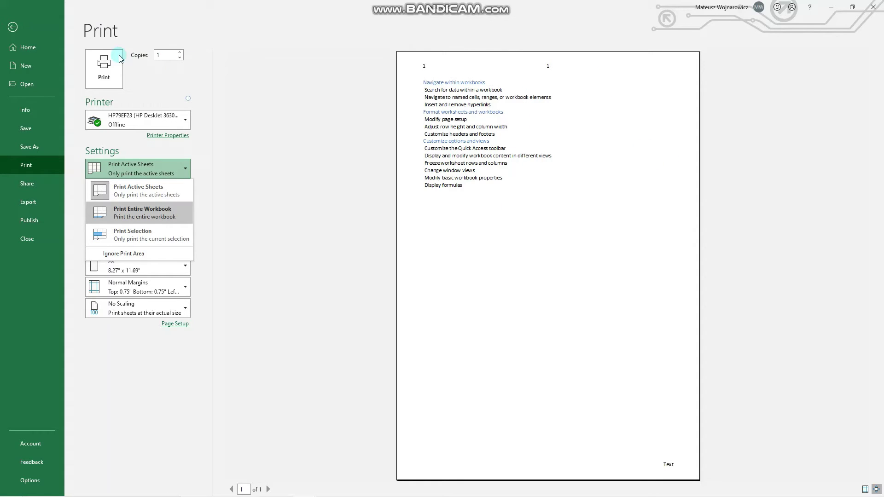
pyautogui.click(31, 26)
# Back on the worksheet, clear the A6:A20 print area
pyautogui.click(32, 27)
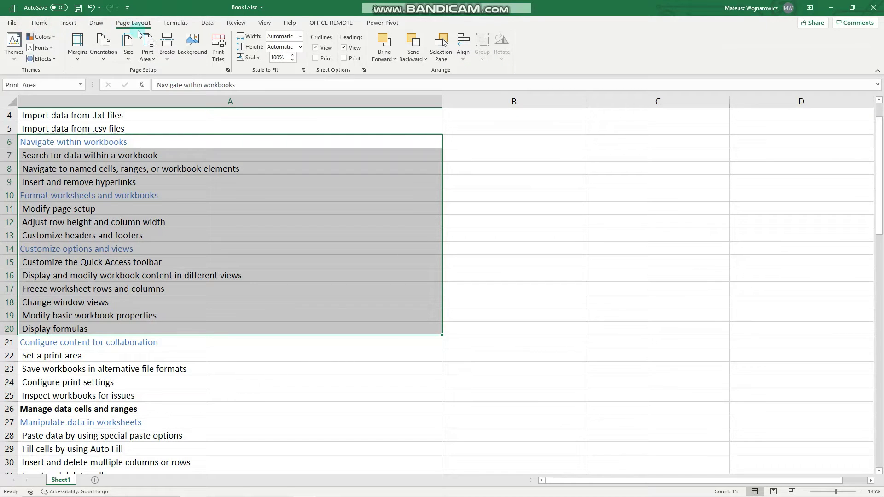
pyautogui.click(144, 62)
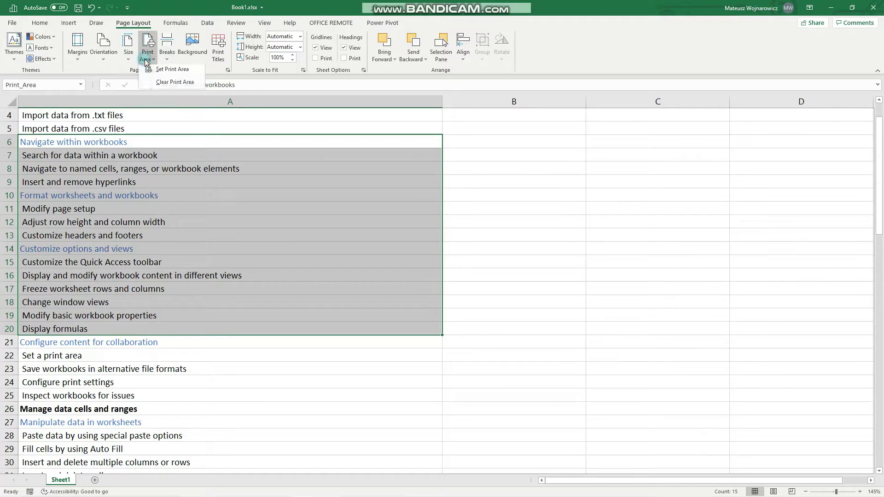
pyautogui.click(155, 86)
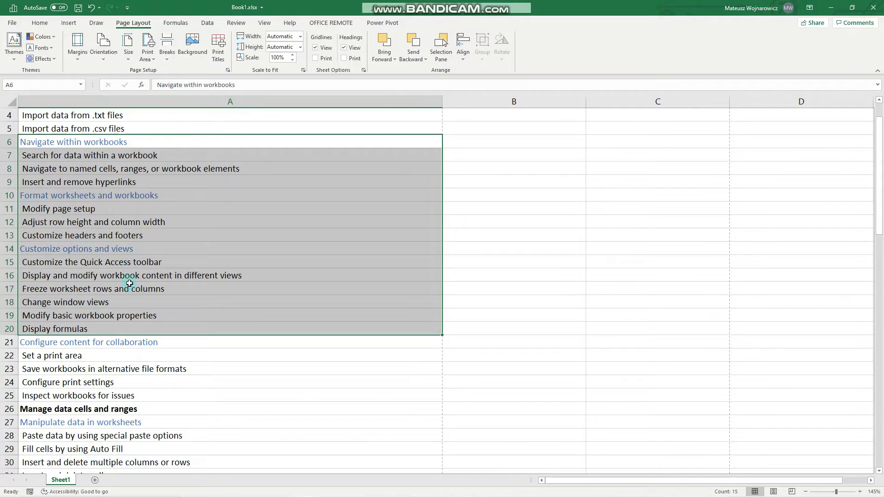
# Select cell A23, review Export > Change File Type options, and launch Save As for Book1.xlsx
pyautogui.click(69, 332)
pyautogui.click(74, 368)
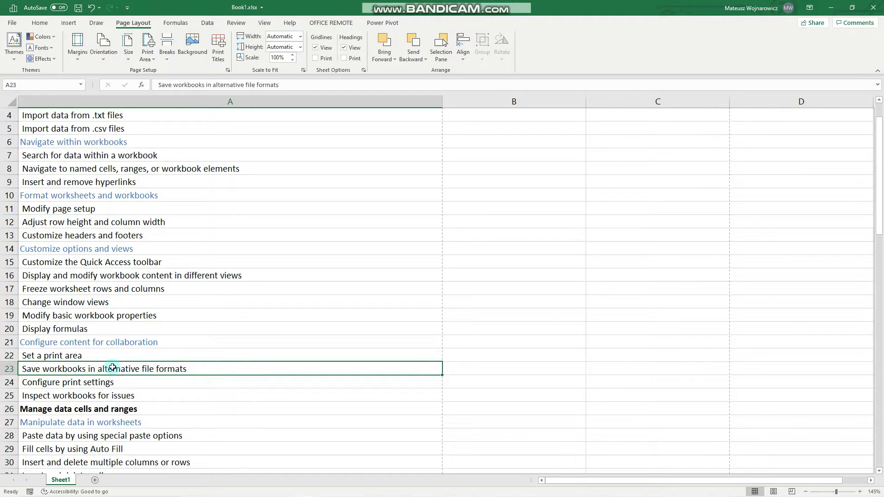
pyautogui.click(14, 23)
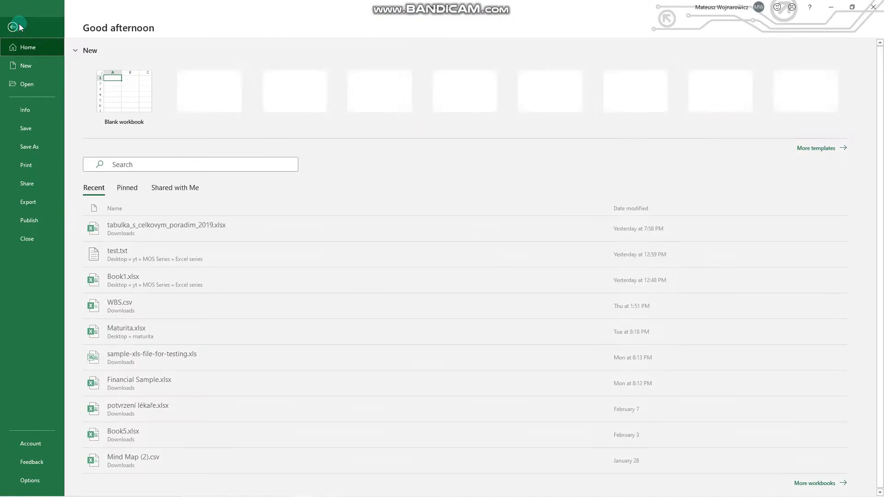
pyautogui.click(46, 203)
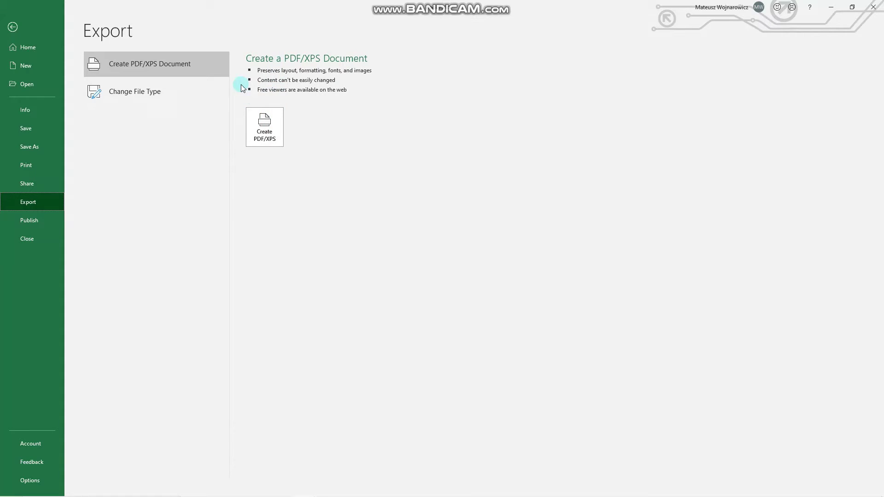
pyautogui.click(139, 96)
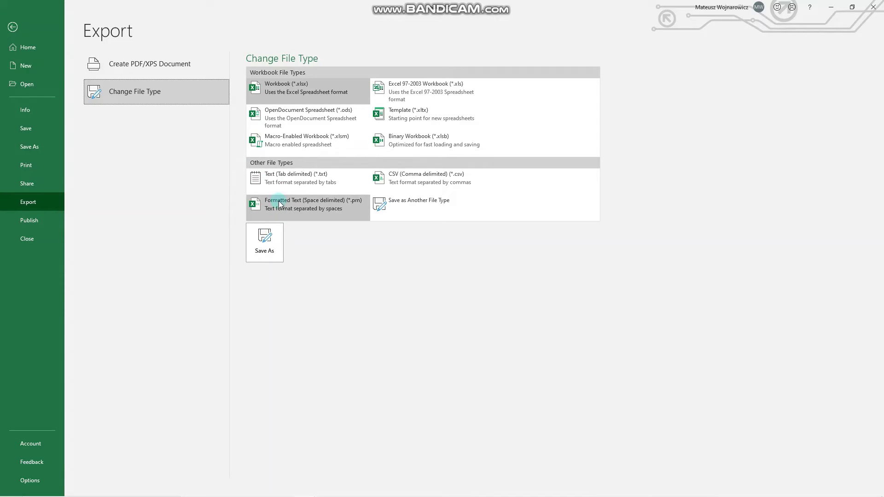
pyautogui.click(269, 239)
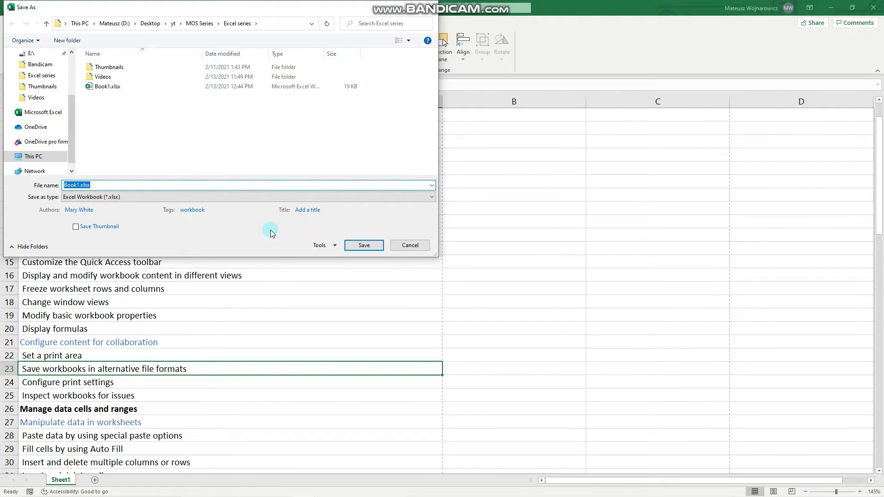
# Switch the Save as type to PDF, making the file Book1.pdf
pyautogui.click(178, 198)
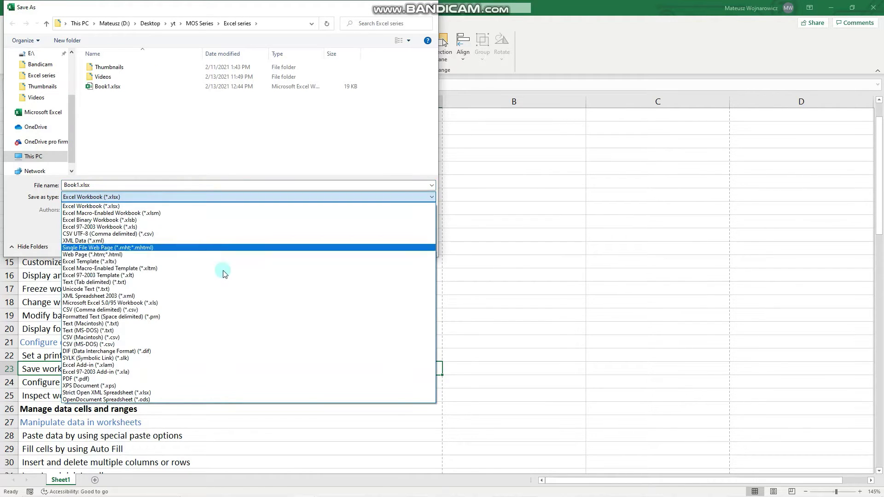
pyautogui.click(173, 200)
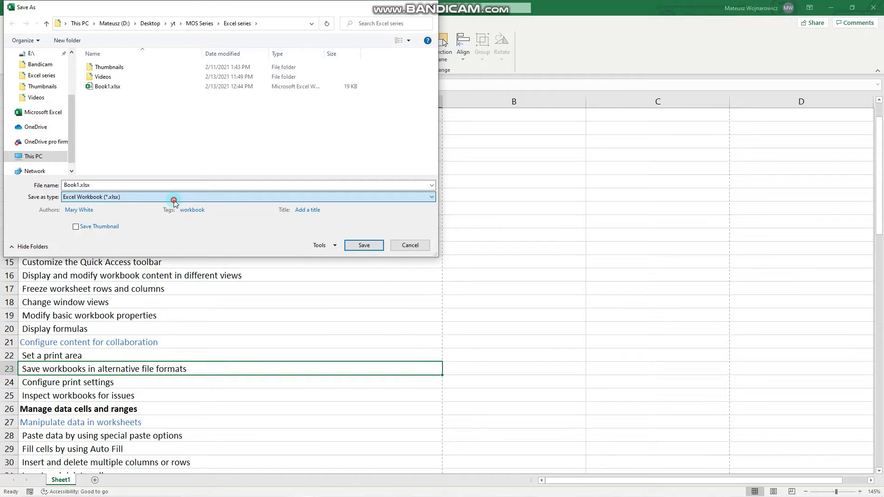
pyautogui.click(174, 200)
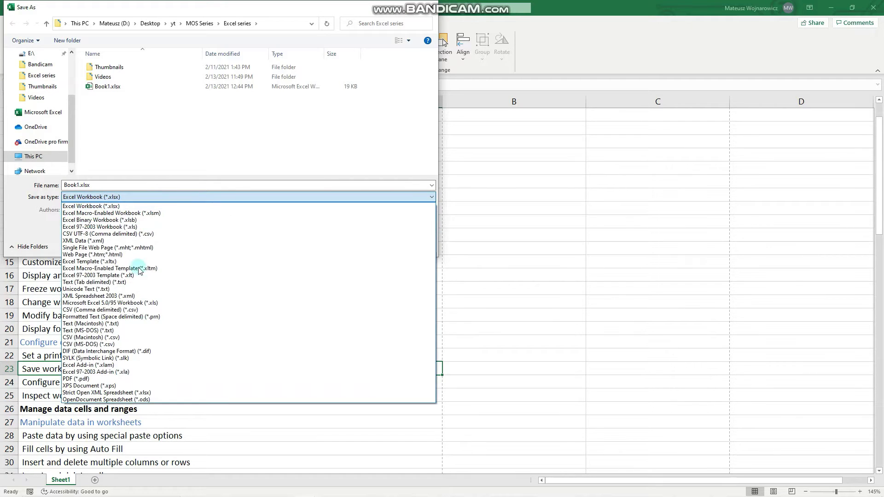
pyautogui.click(110, 380)
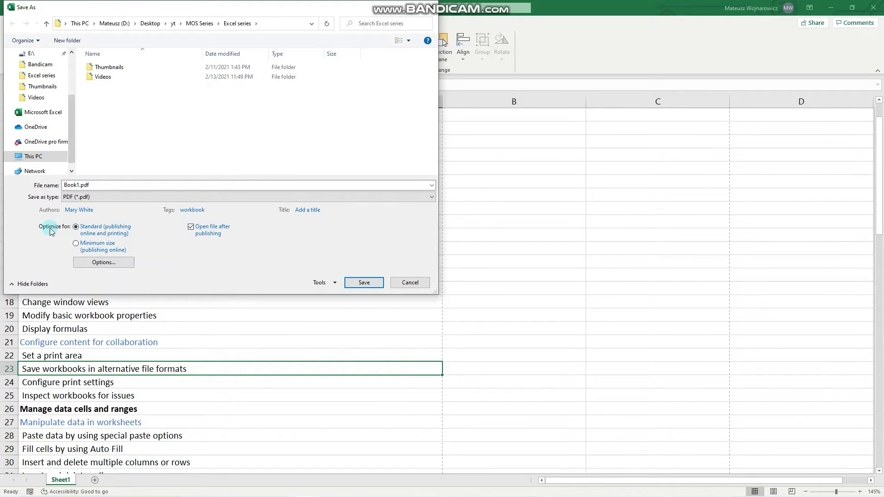
# Check the PDF Options and Tools menus, then close Save As without saving
pyautogui.click(123, 266)
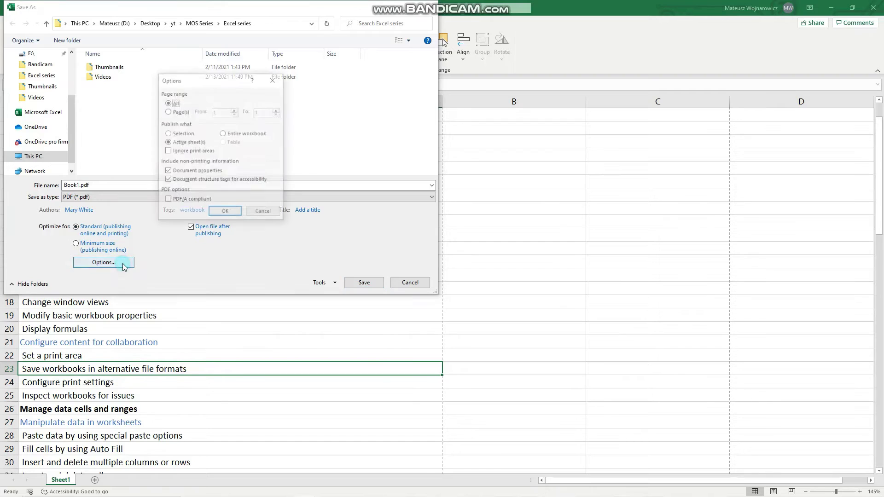
pyautogui.click(264, 212)
pyautogui.click(324, 283)
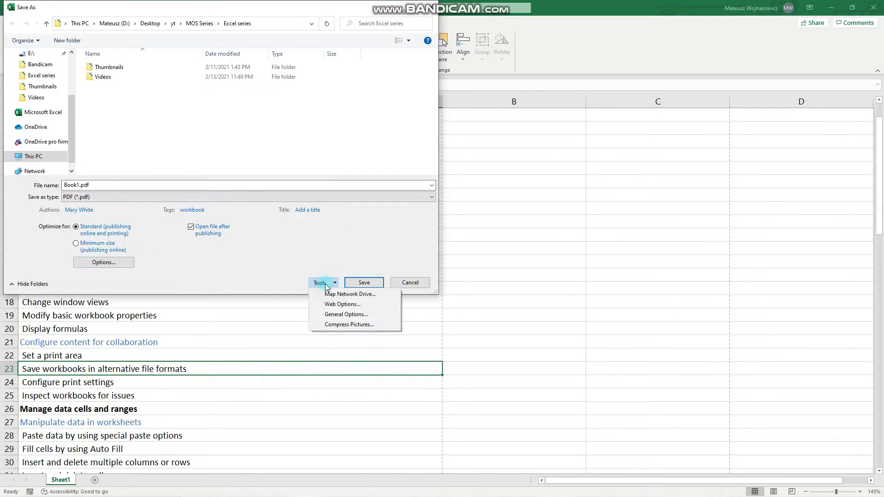
pyautogui.click(369, 232)
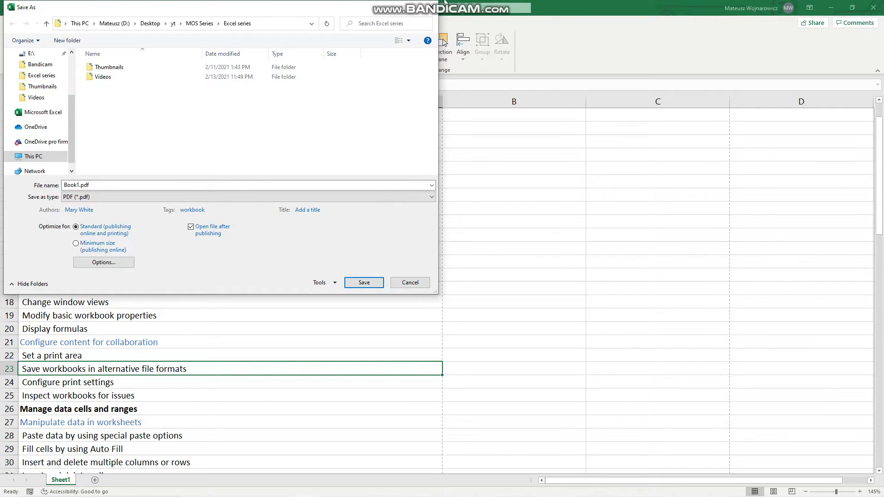
pyautogui.click(431, 7)
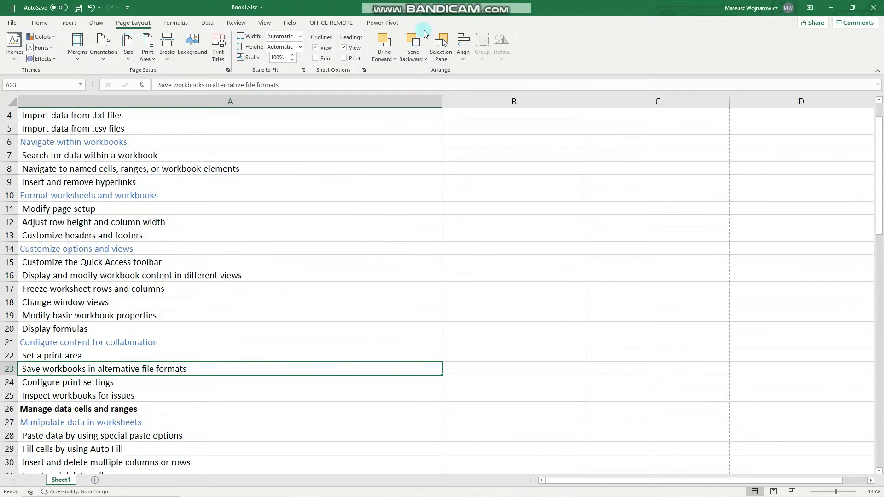
pyautogui.click(116, 385)
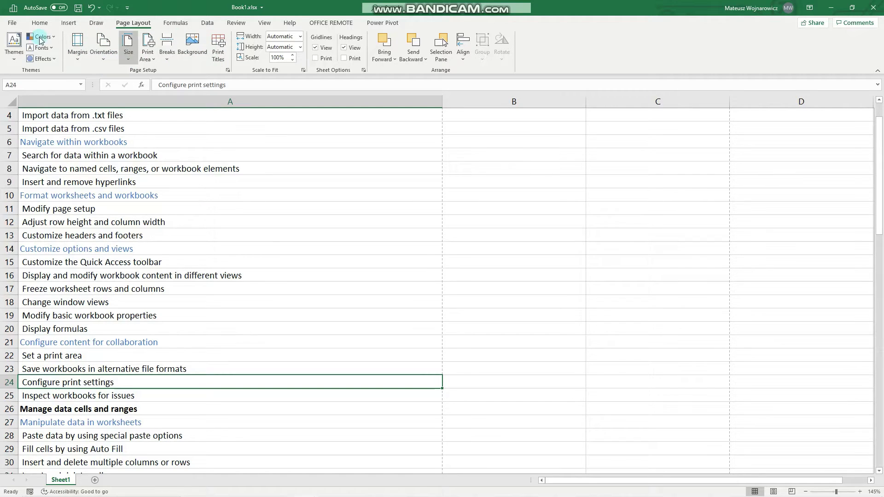
pyautogui.click(12, 24)
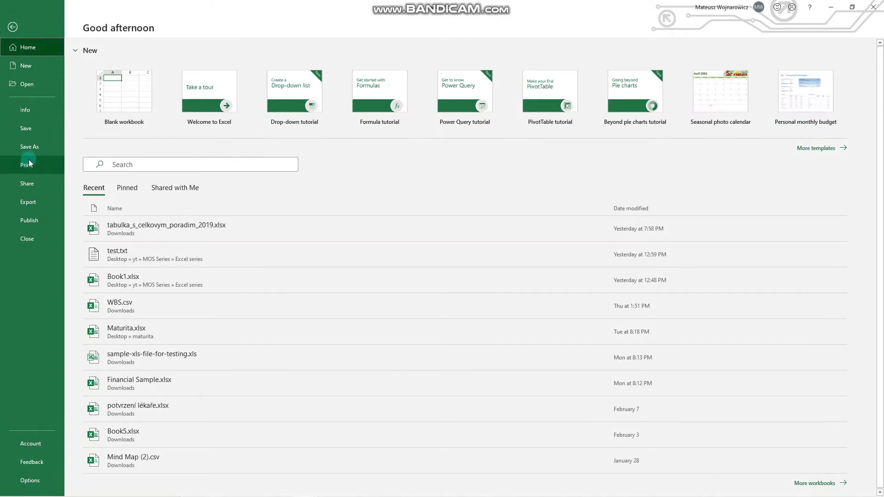
pyautogui.click(30, 167)
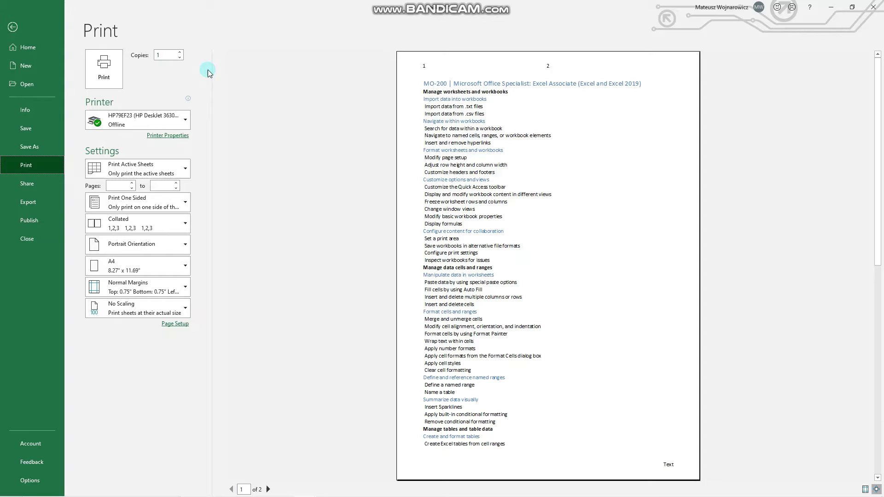
pyautogui.click(157, 173)
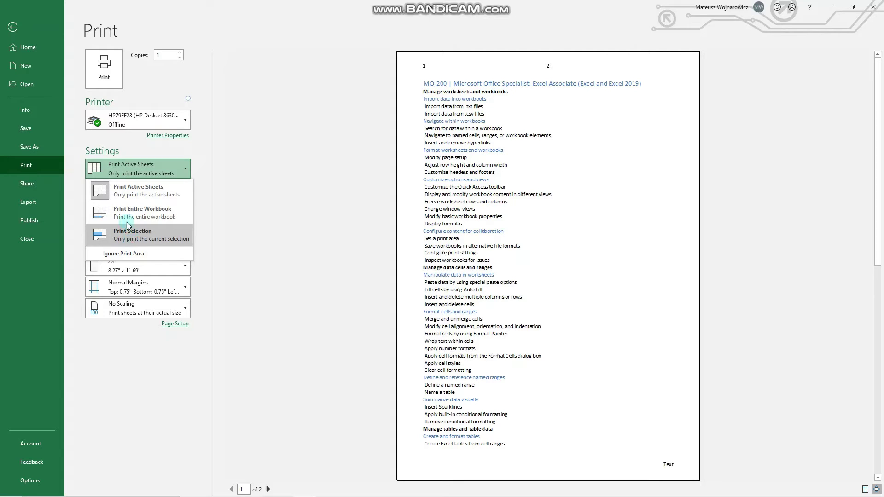
# Select A7:A16 and try Print Selection, then revert to Print Active Sheets
pyautogui.click(19, 28)
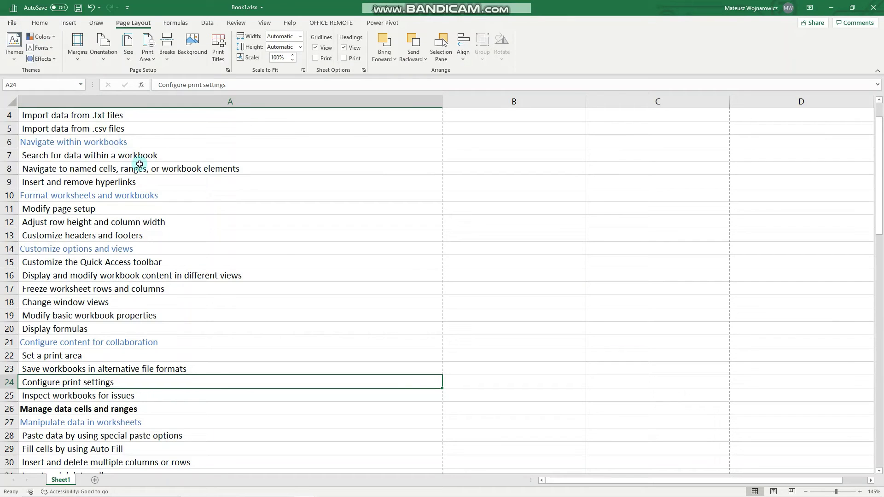
pyautogui.moveTo(154, 157); pyautogui.dragTo(181, 279)
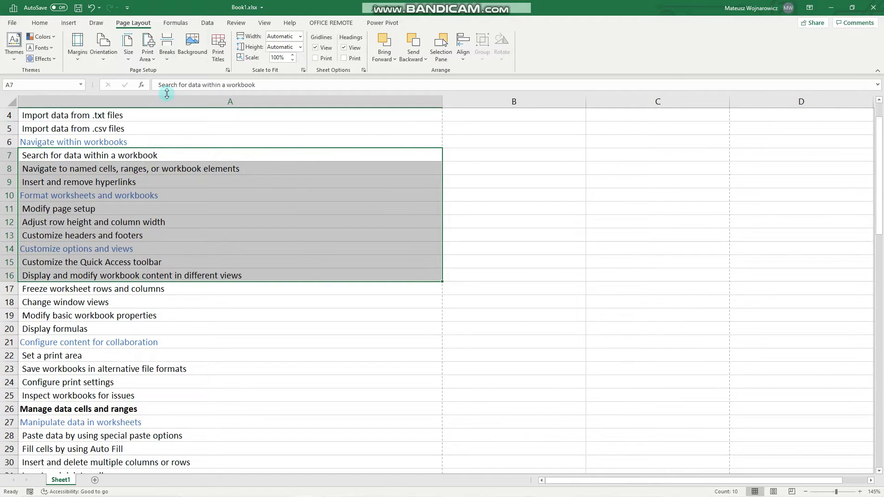
pyautogui.click(8, 27)
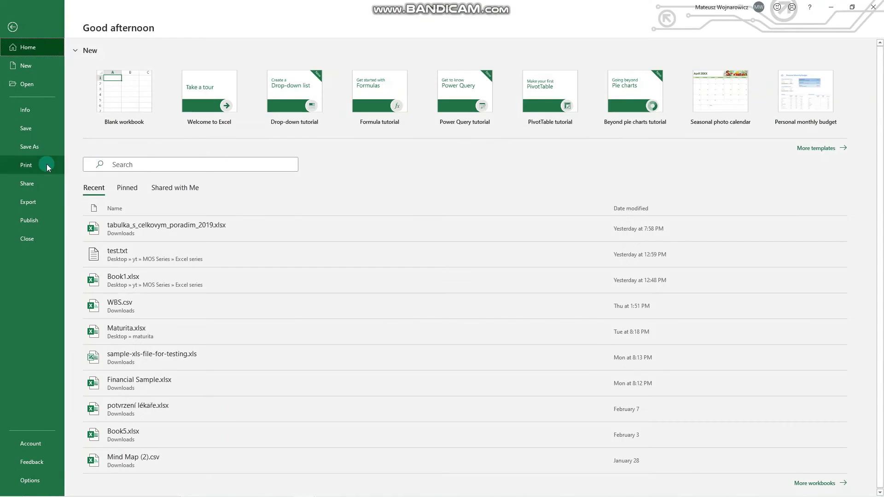
pyautogui.click(46, 164)
pyautogui.click(123, 173)
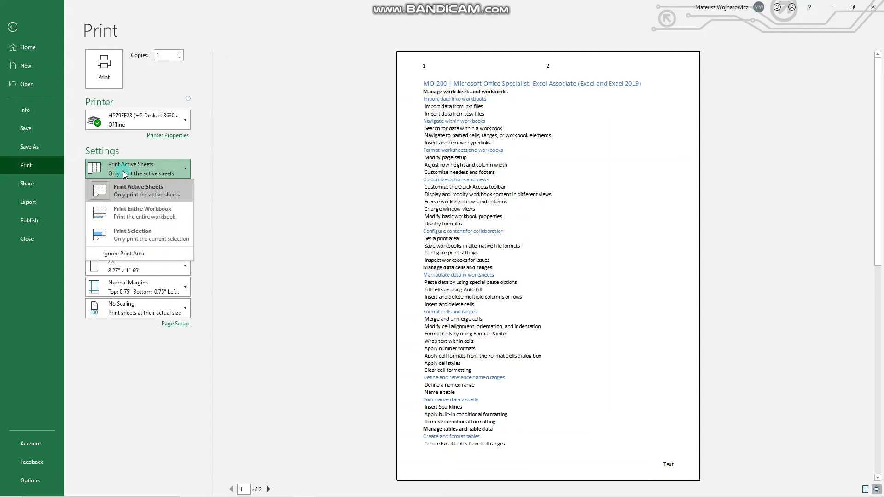
pyautogui.click(144, 237)
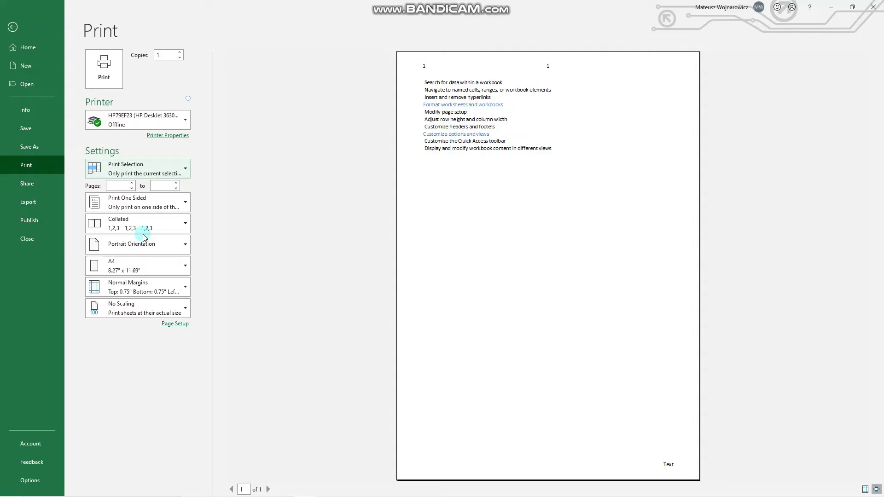
pyautogui.click(133, 167)
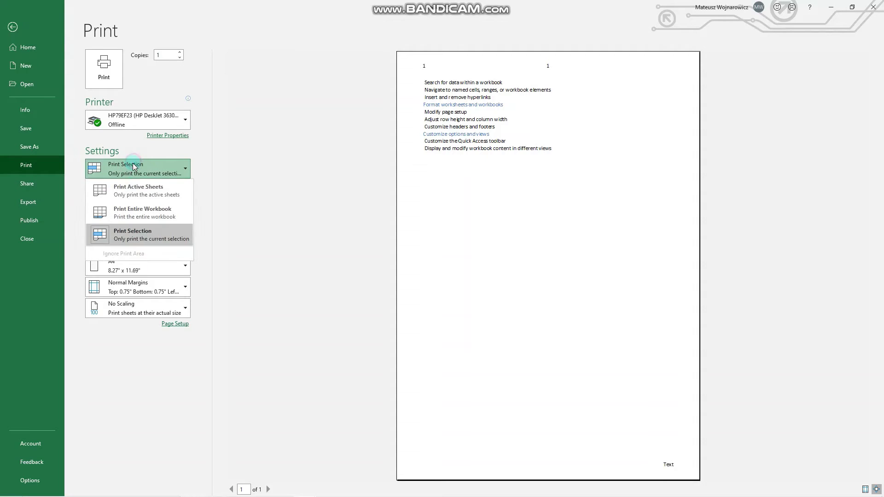
pyautogui.click(144, 194)
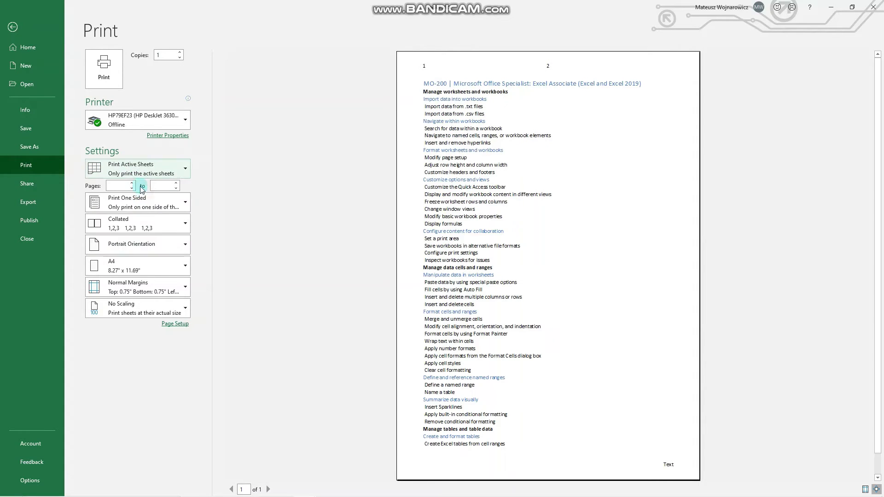
# Review print settings, keeping one-sided, collated, portrait, A4 paper and normal margins
pyautogui.click(127, 209)
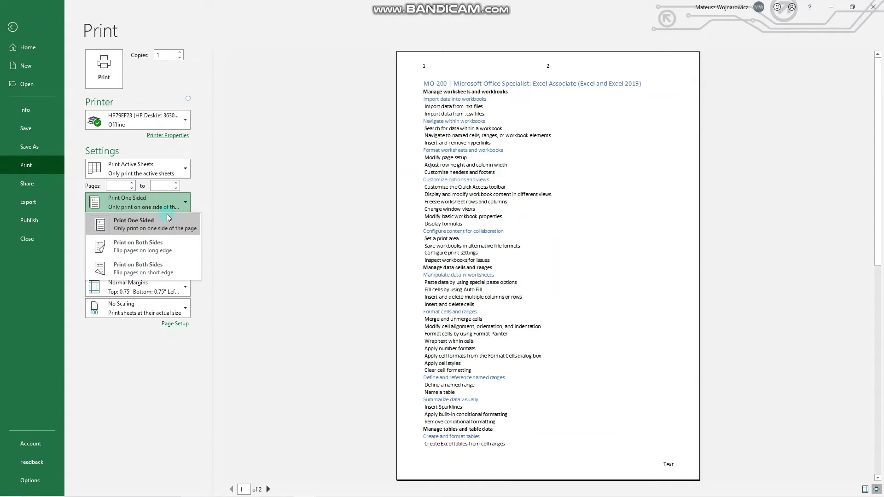
pyautogui.click(157, 225)
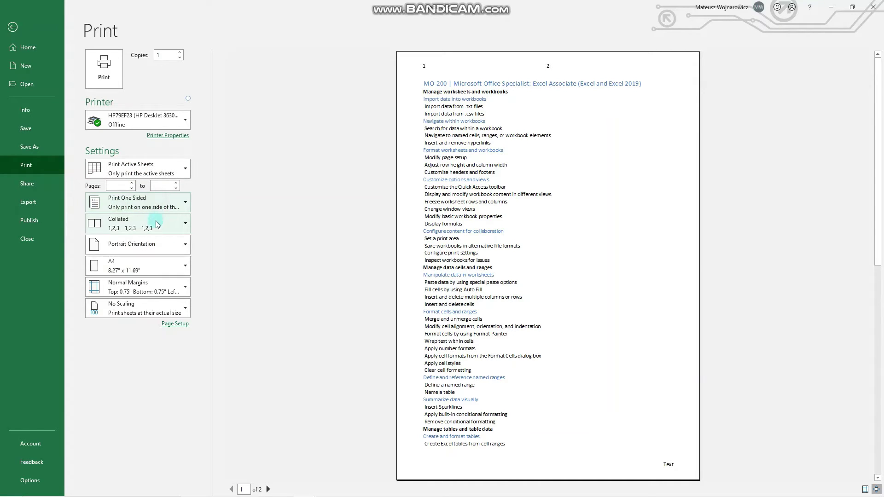
pyautogui.click(156, 228)
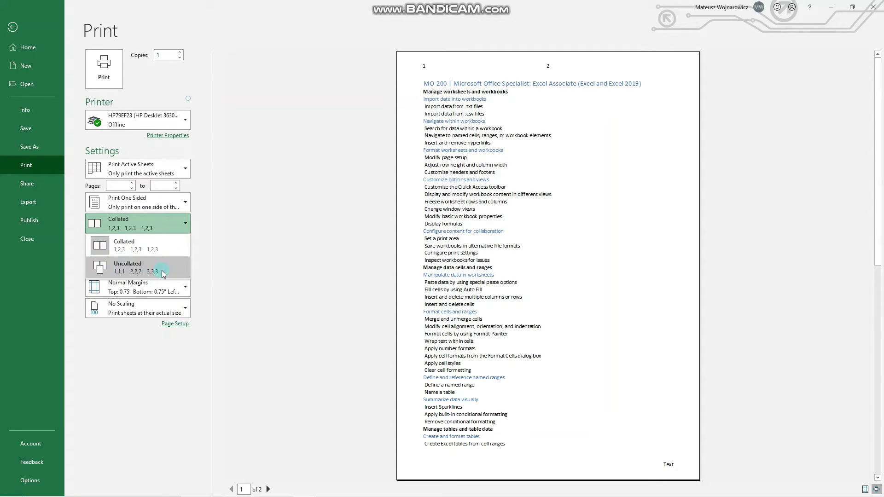
pyautogui.click(151, 243)
pyautogui.click(150, 253)
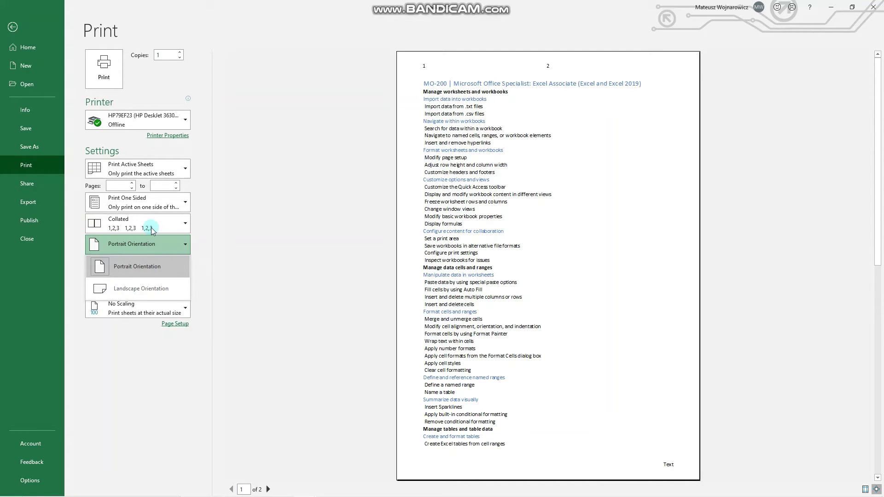
pyautogui.click(161, 245)
pyautogui.click(158, 269)
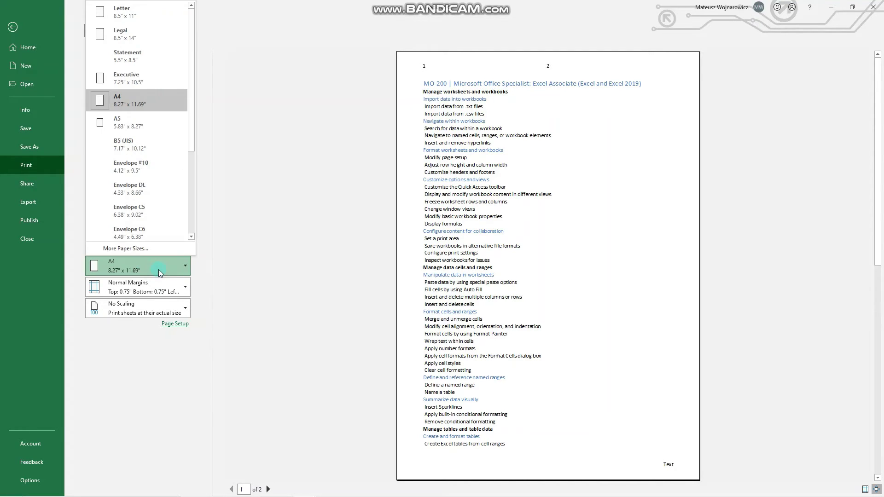
pyautogui.click(146, 267)
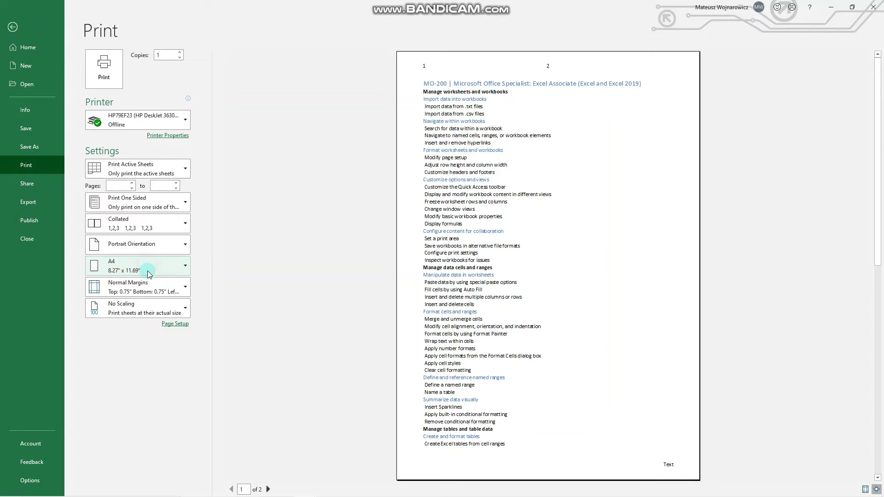
pyautogui.click(156, 289)
pyautogui.click(155, 290)
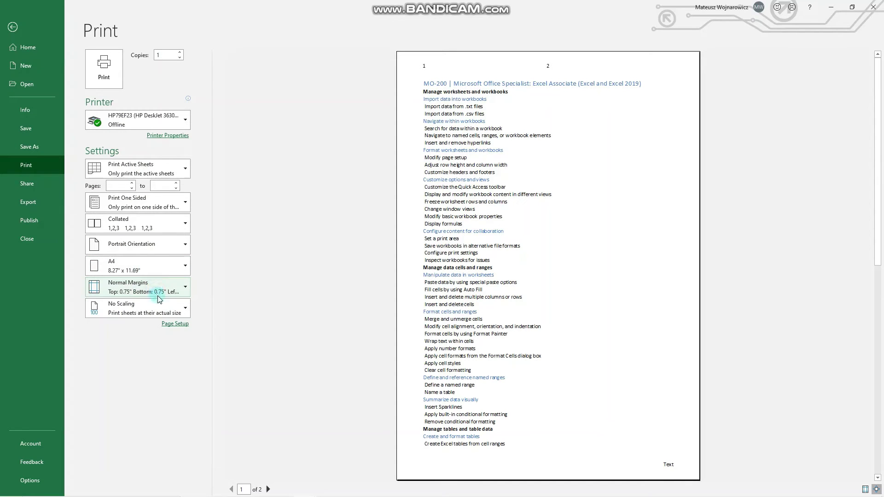
# Scale the printout to Fit All Rows on One Page and return to the worksheet
pyautogui.click(176, 305)
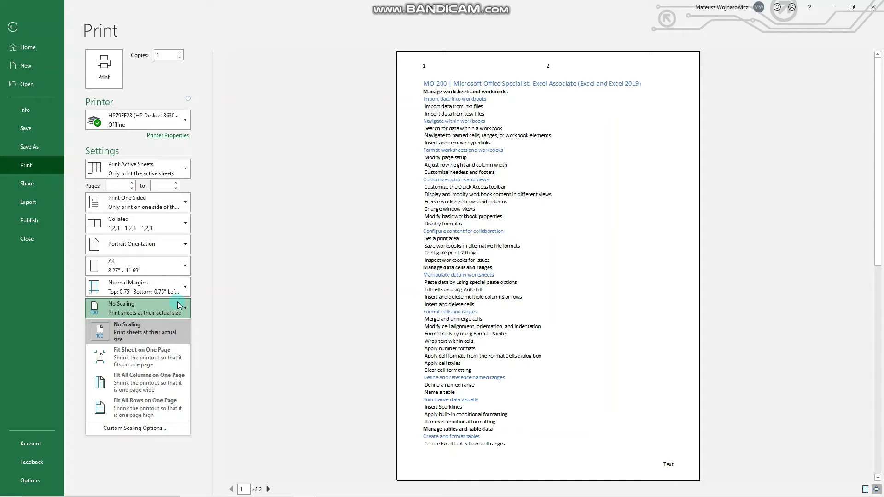
pyautogui.click(124, 411)
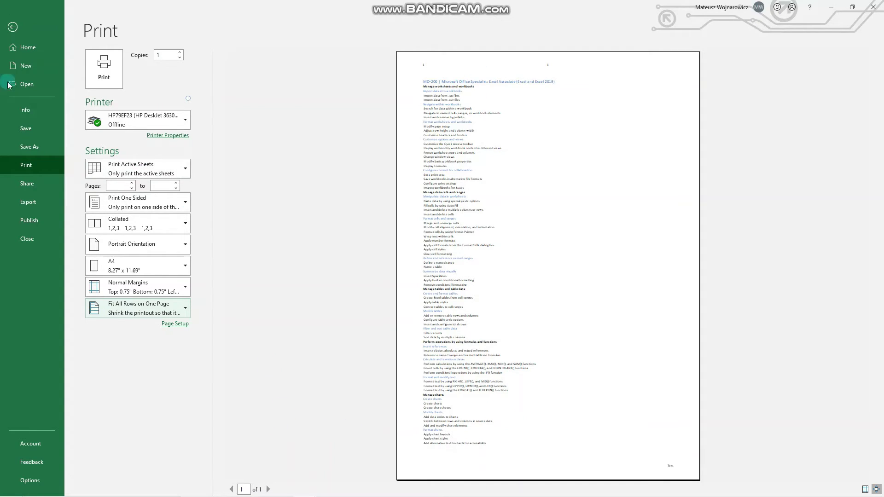
pyautogui.click(13, 27)
# Select cell A25 and start Inspect Document, saving the workbook first
pyautogui.click(243, 290)
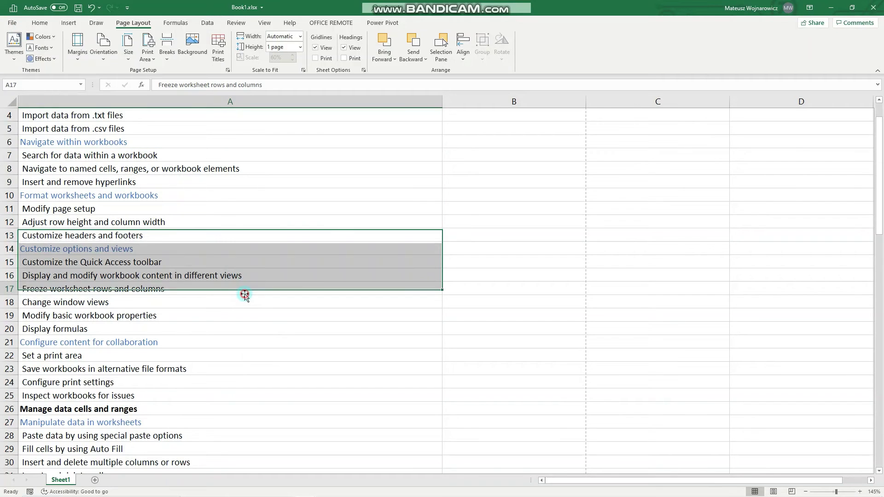
pyautogui.click(117, 395)
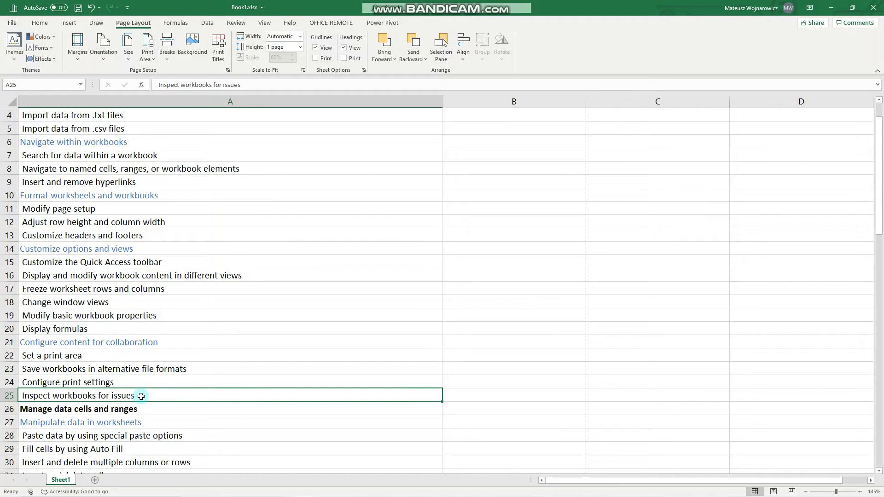
pyautogui.click(10, 23)
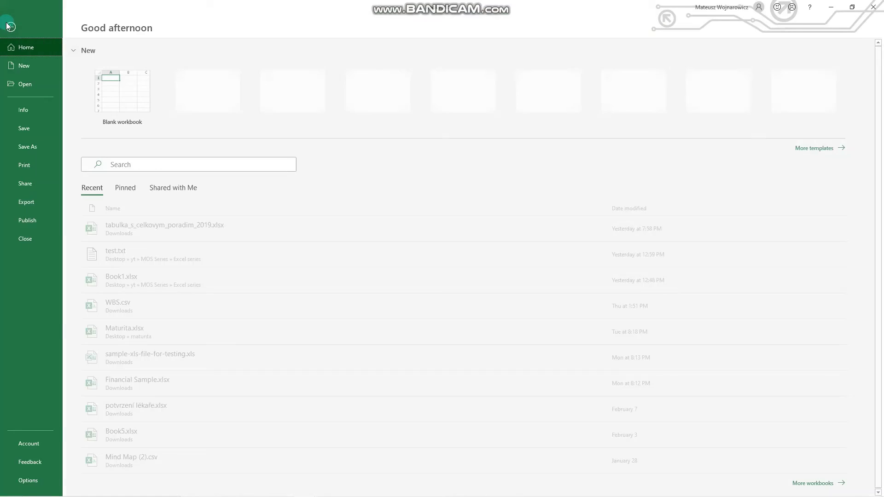
pyautogui.click(34, 111)
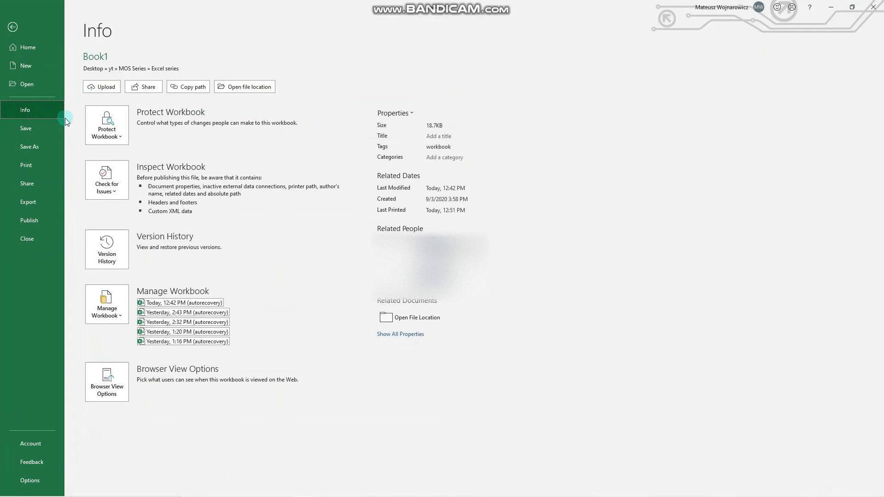
pyautogui.click(111, 186)
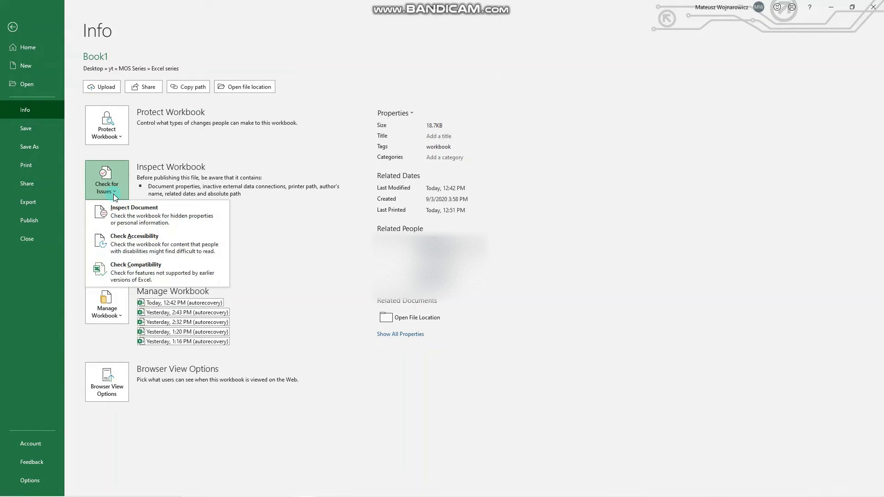
pyautogui.click(120, 211)
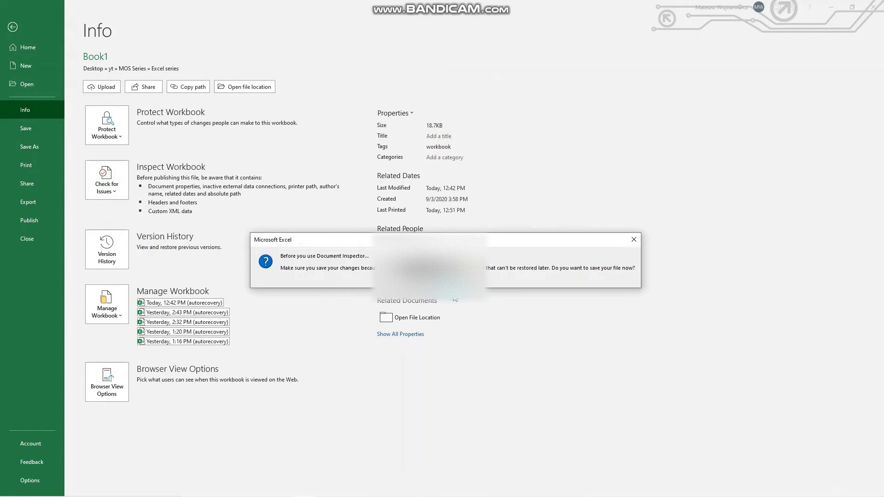
pyautogui.click(425, 279)
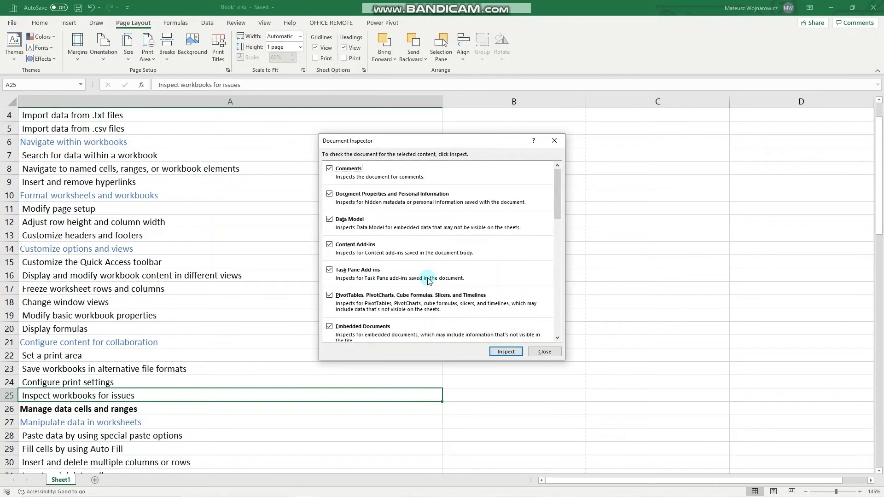
# Run the inspection, which finds document properties and personal information, then close the inspector
pyautogui.scroll(-5, 481, 241)
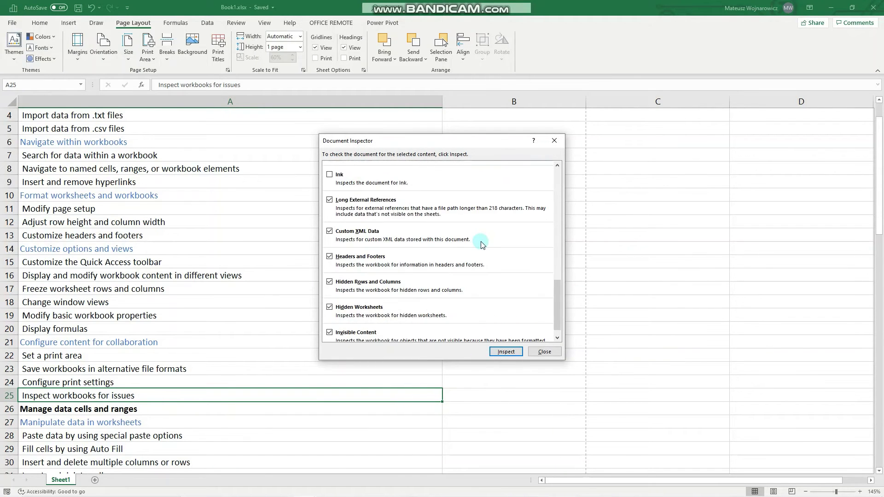
pyautogui.scroll(5, 480, 242)
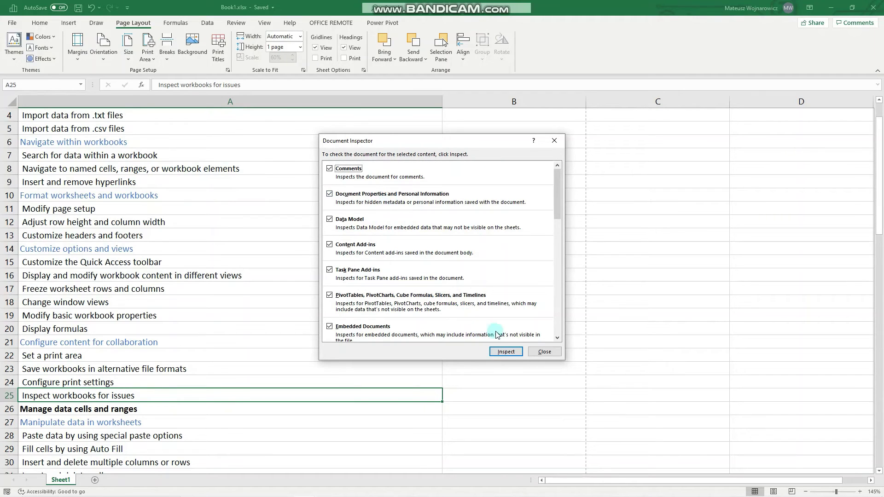
pyautogui.click(506, 352)
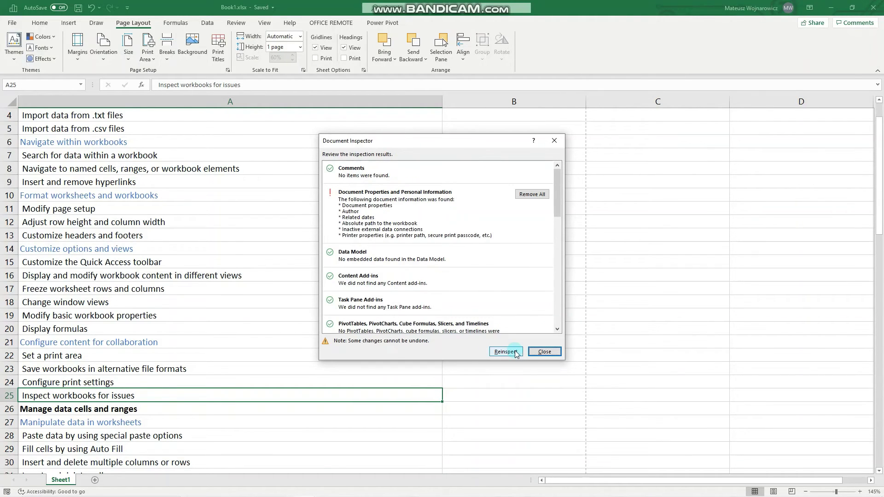
pyautogui.scroll(-5, 462, 243)
pyautogui.scroll(5, 462, 243)
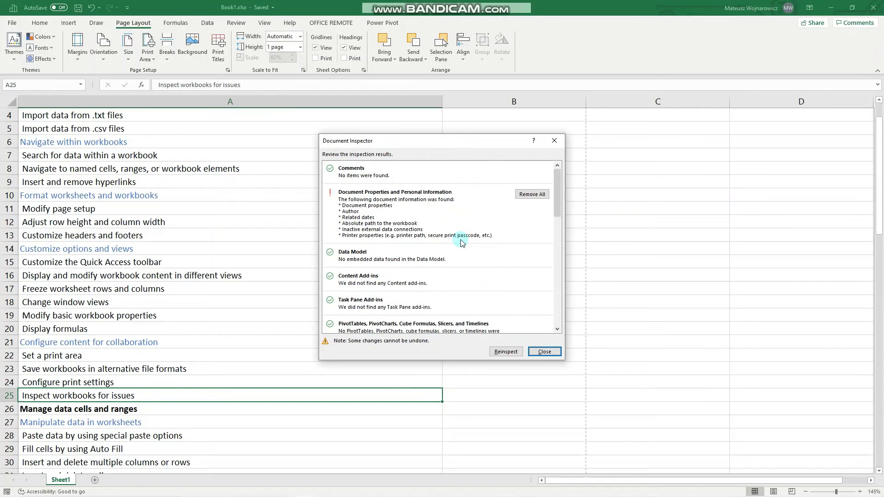
pyautogui.moveTo(423, 143); pyautogui.dragTo(340, 148)
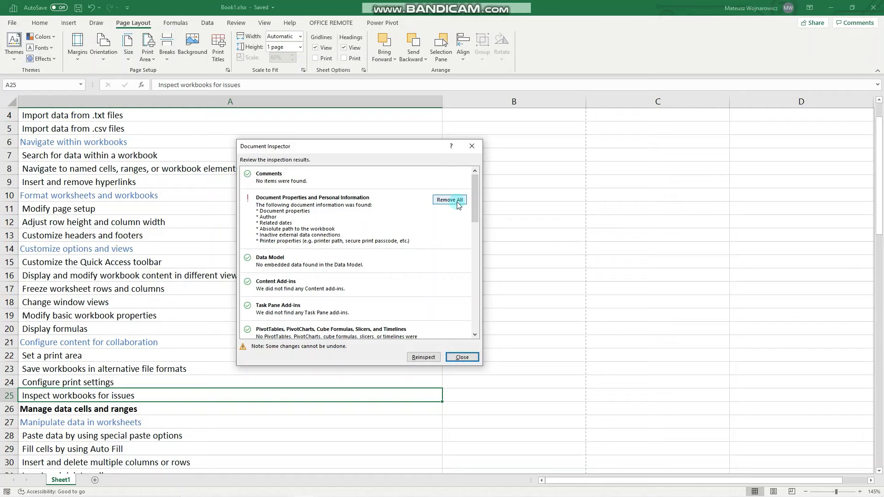
pyautogui.click(466, 358)
# Run Check Accessibility from File > Info > Check for Issues, which reports no issues
pyautogui.click(12, 23)
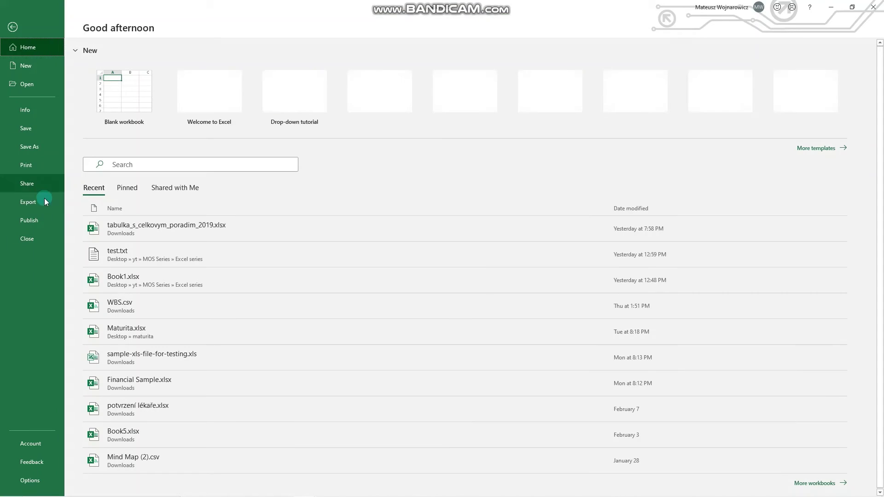
pyautogui.click(37, 110)
pyautogui.click(109, 185)
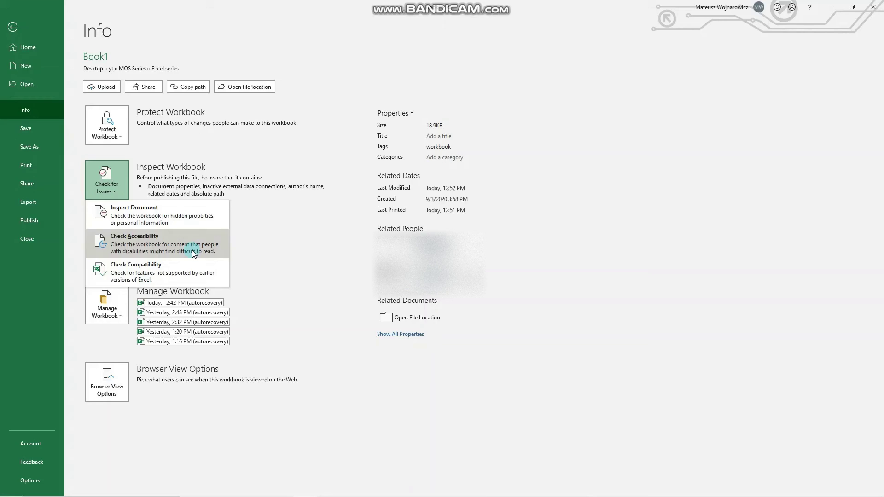
pyautogui.click(193, 253)
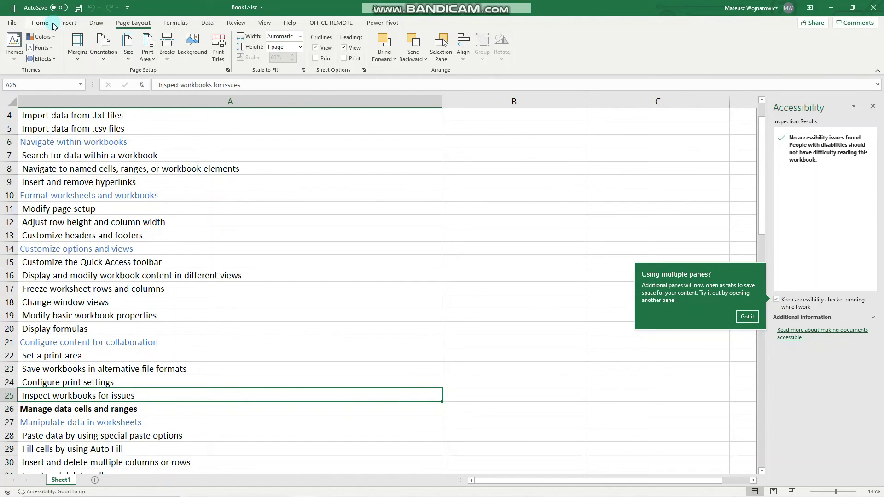
# Insert the first picture from the Excel series Thumbnails folder and move it up and right
pyautogui.click(64, 23)
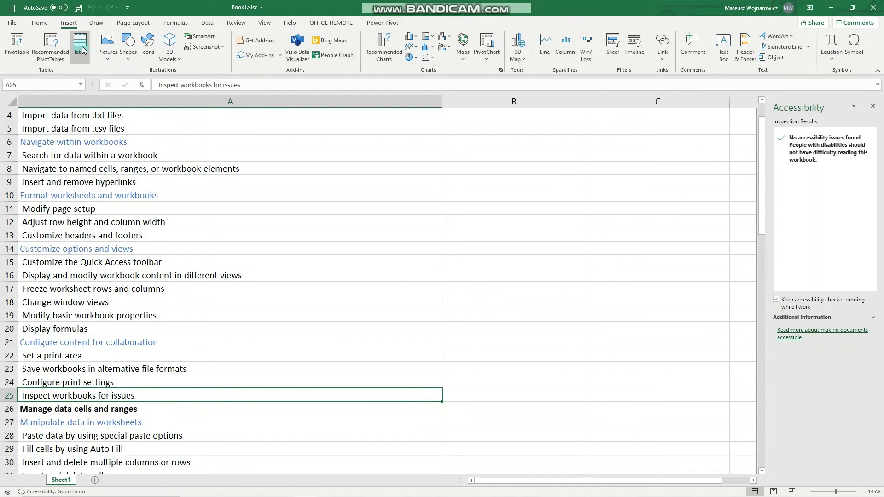
pyautogui.click(107, 46)
pyautogui.click(120, 90)
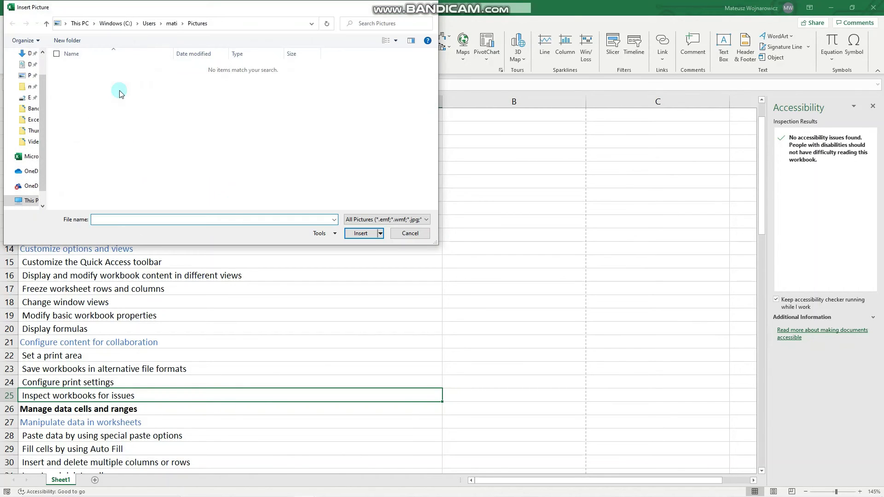
pyautogui.click(33, 121)
pyautogui.doubleClick(86, 93)
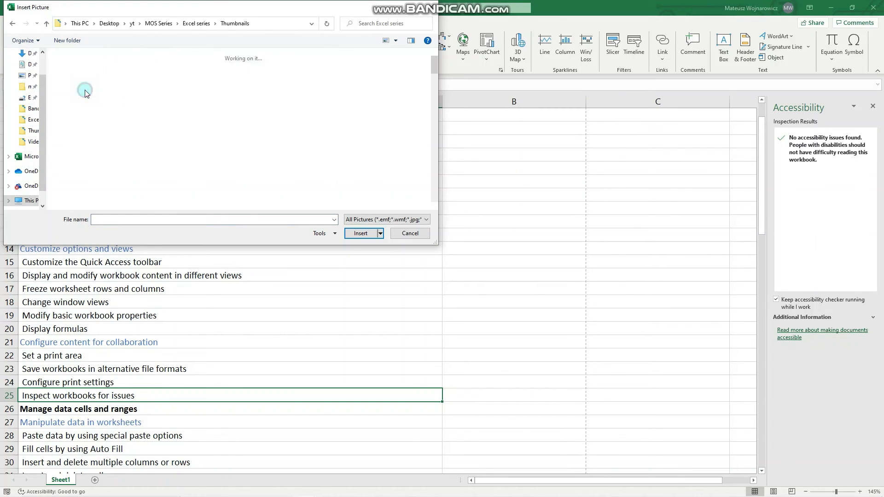
pyautogui.doubleClick(95, 99)
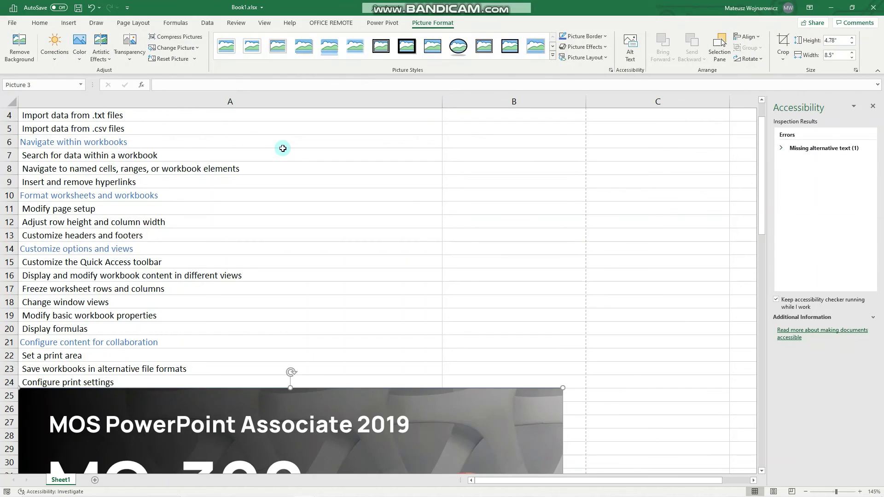
pyautogui.moveTo(478, 431); pyautogui.dragTo(519, 403)
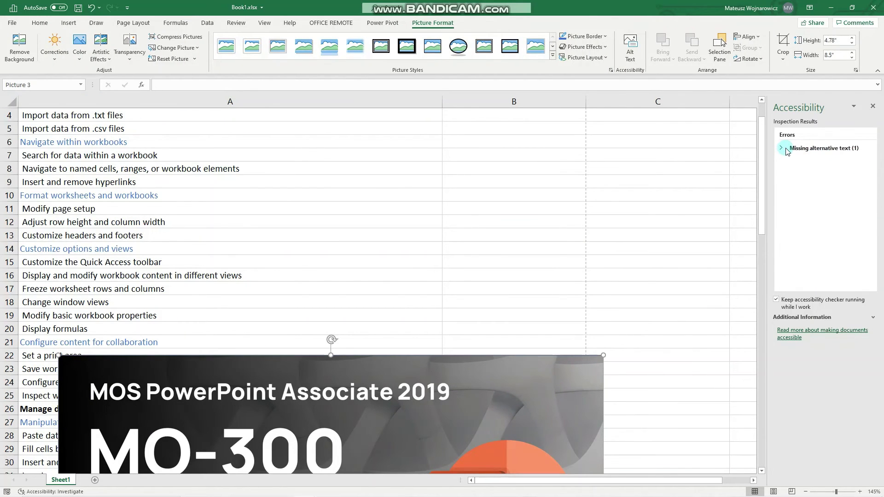
# Review Picture 3's missing alternative text error, close the panes, and delete the picture
pyautogui.click(807, 154)
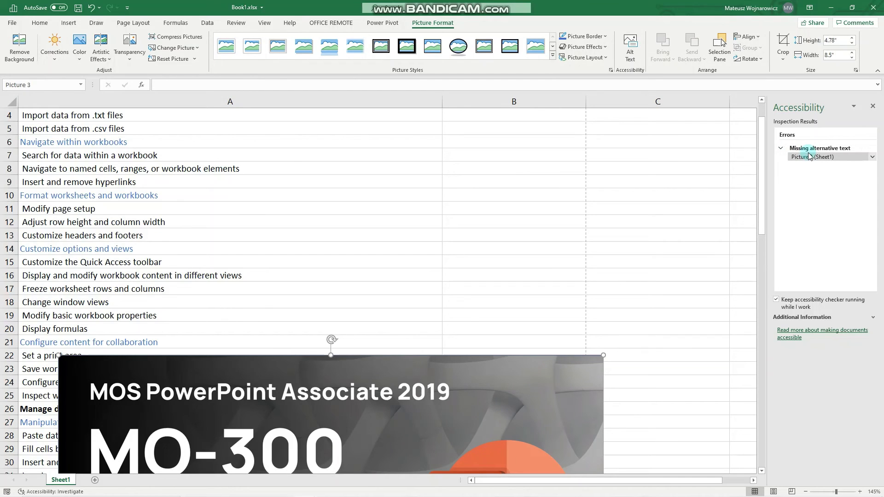
pyautogui.click(872, 158)
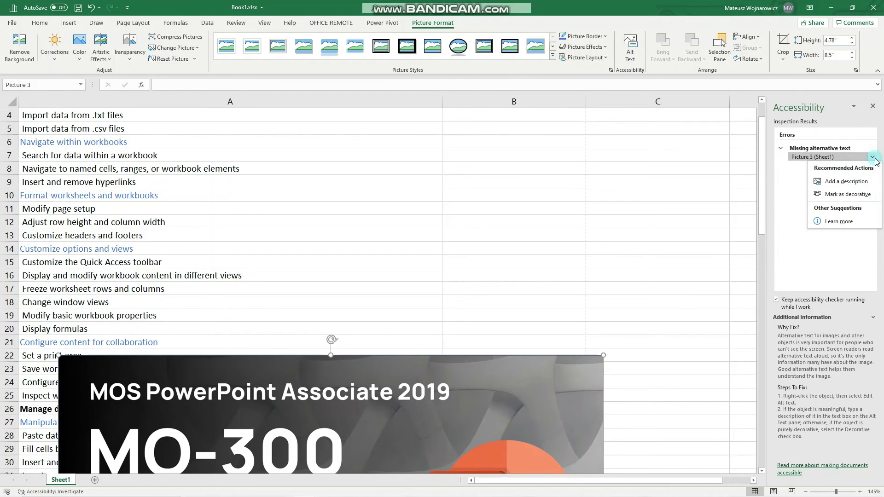
pyautogui.click(857, 183)
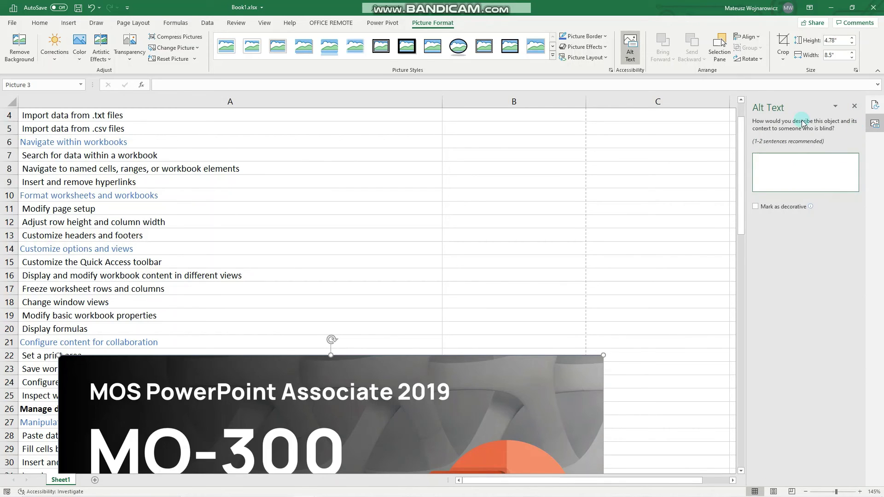
pyautogui.click(855, 107)
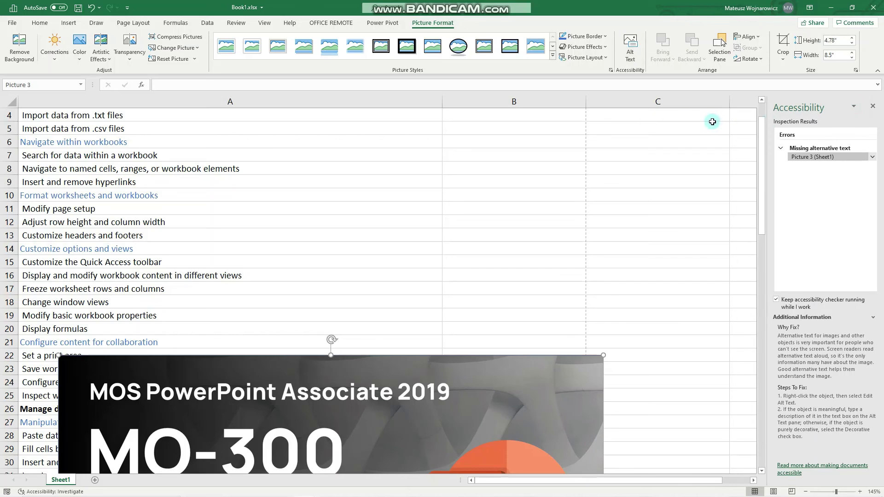
pyautogui.click(873, 105)
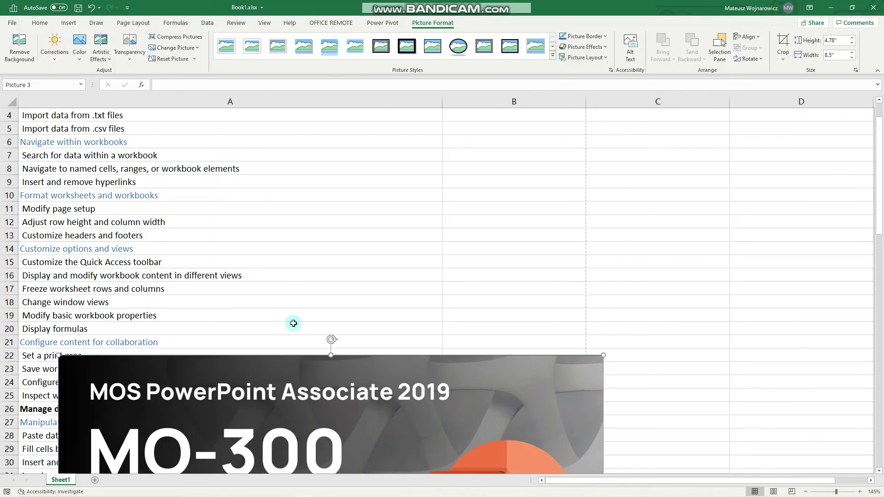
pyautogui.press('Delete')
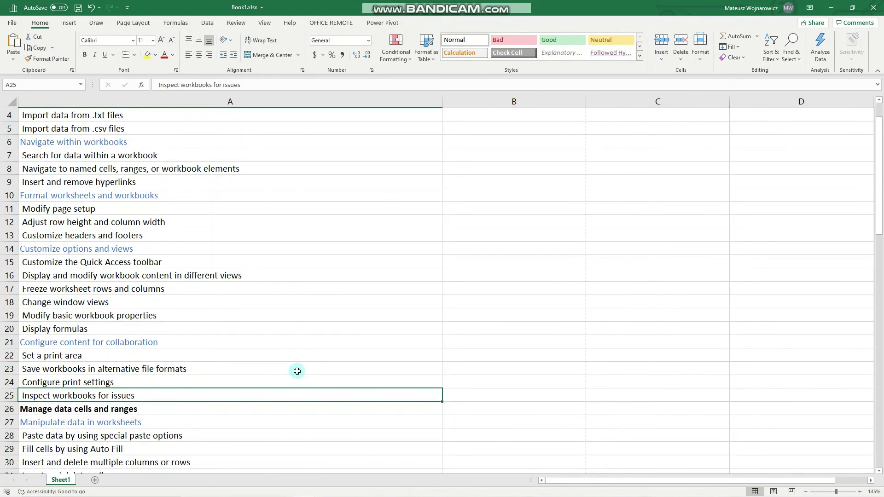
# Run Check Compatibility from File > Info > Check for Issues
pyautogui.click(14, 23)
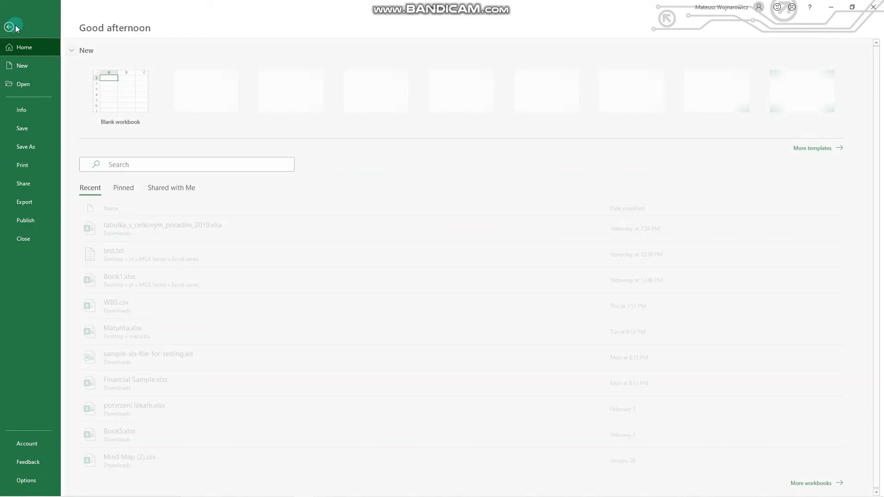
pyautogui.click(35, 111)
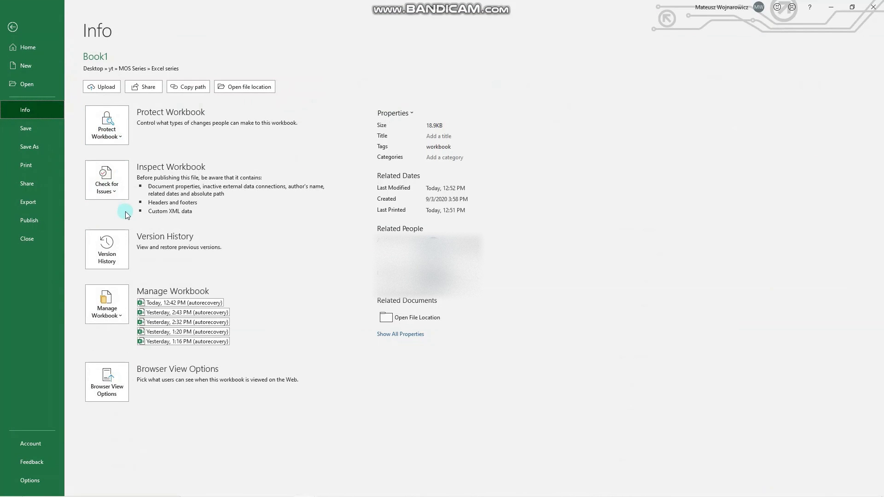
pyautogui.click(117, 187)
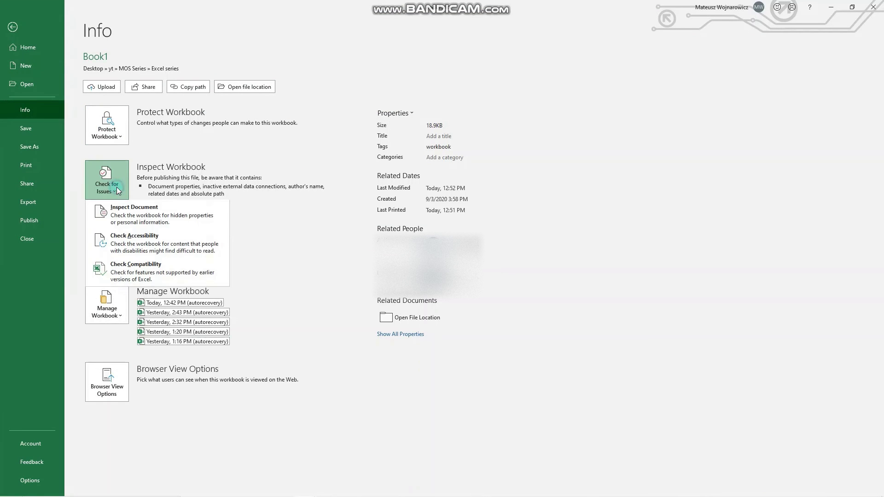
pyautogui.click(166, 279)
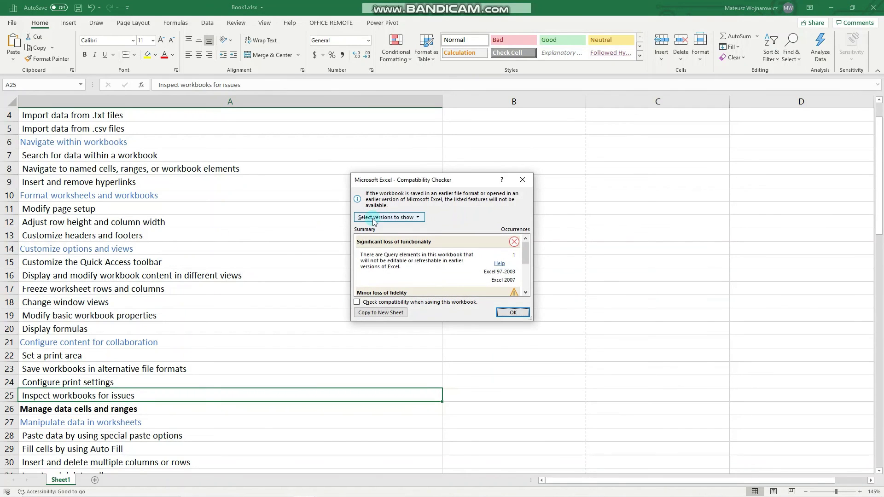
# Review the checked versions and the Query elements and formatting issues, then close the checker
pyautogui.click(377, 220)
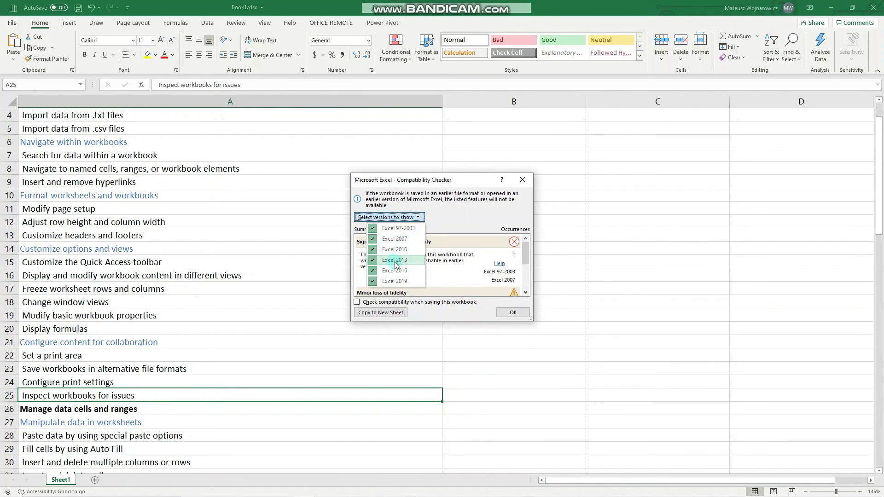
pyautogui.click(394, 218)
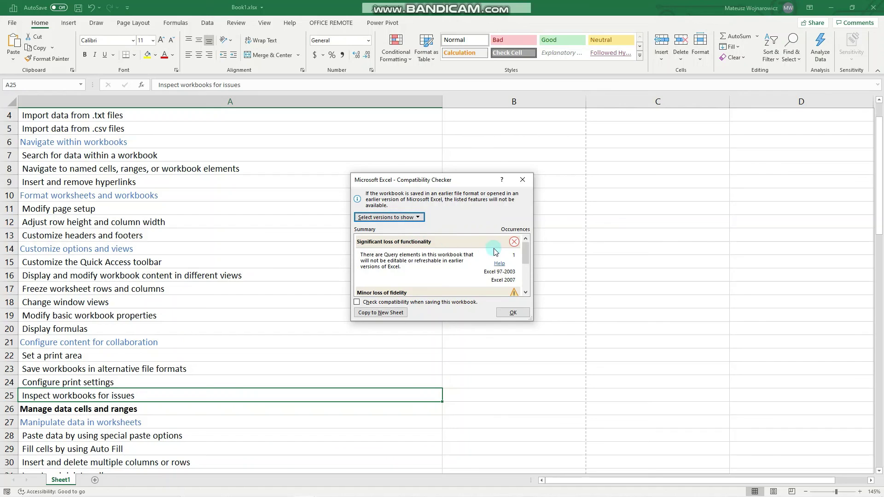
pyautogui.scroll(-3, 492, 251)
pyautogui.scroll(3, 495, 251)
pyautogui.scroll(-3, 488, 251)
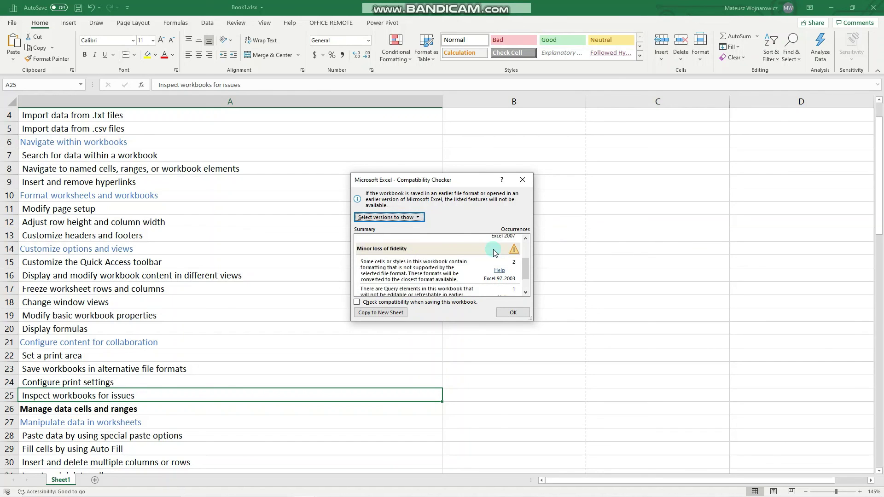
pyautogui.scroll(3, 483, 251)
pyautogui.scroll(-3, 474, 248)
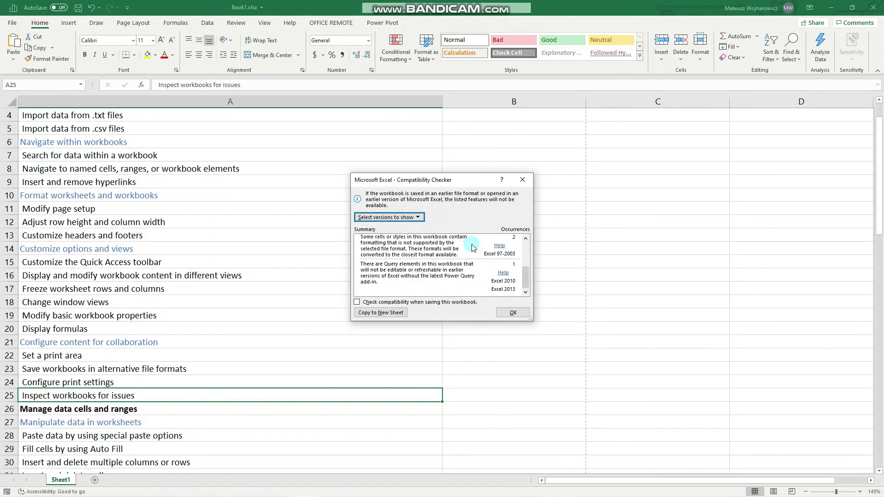
pyautogui.scroll(1, 473, 248)
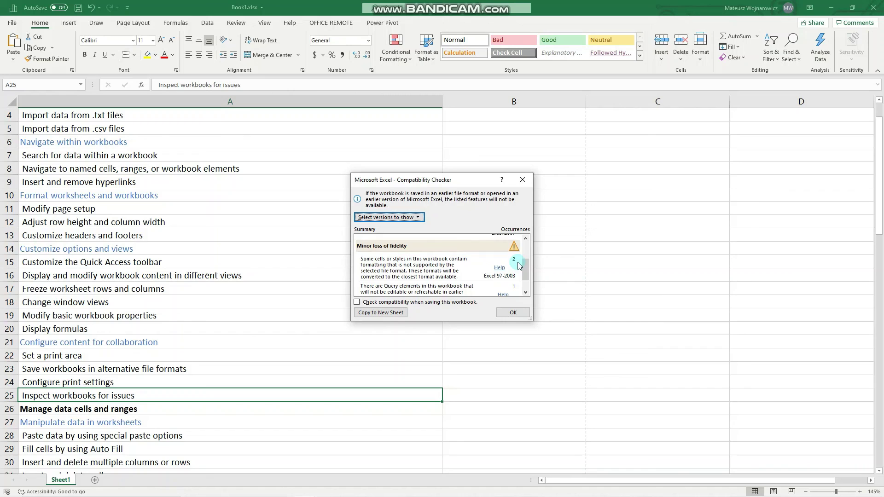
pyautogui.scroll(2, 527, 255)
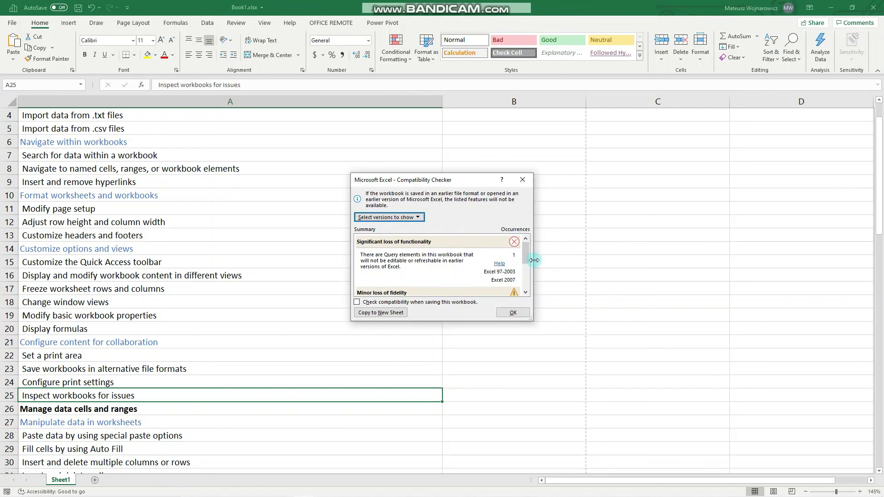
pyautogui.click(515, 314)
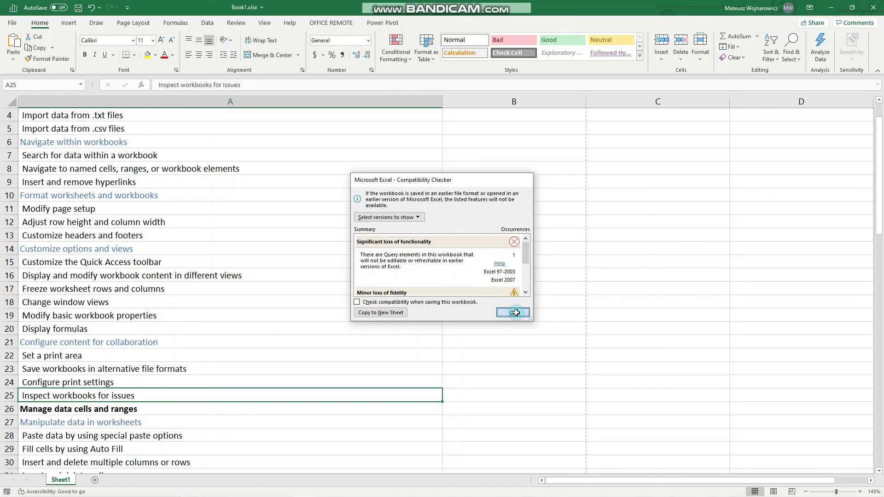